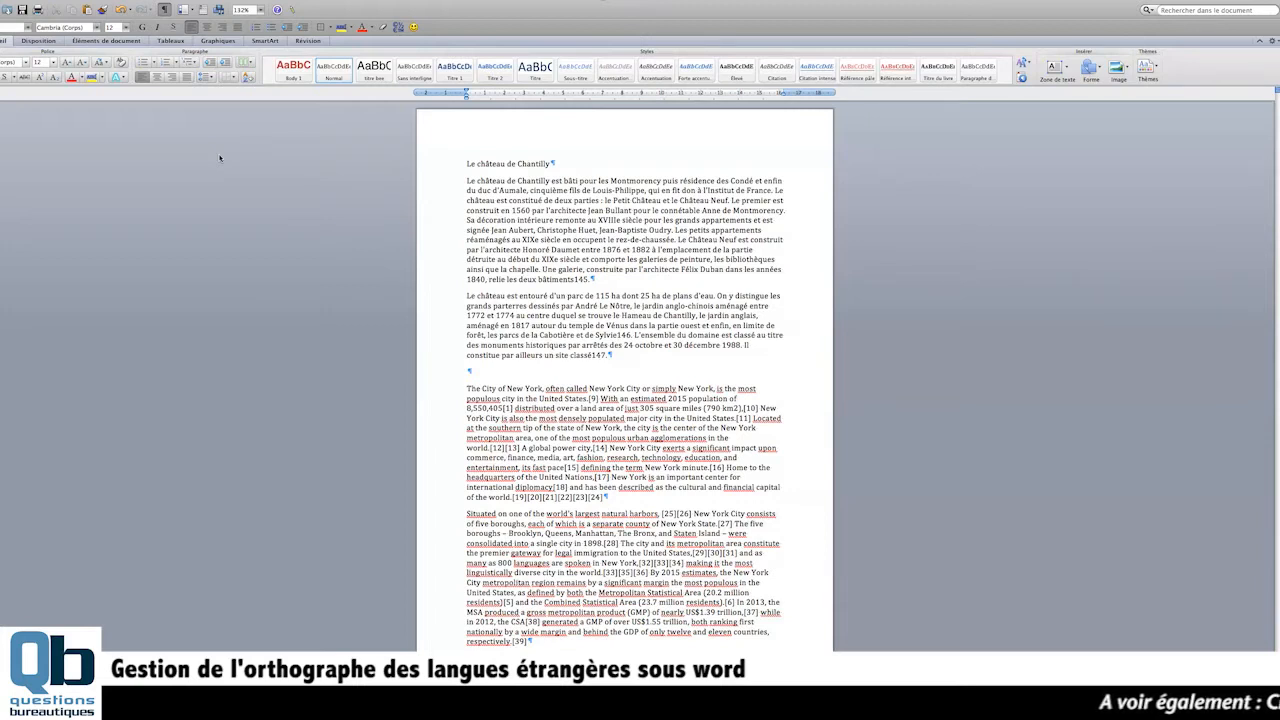
- Introduce deliberate typos in the first French paragraph by inserting stray letters into "intérieure", "architecte" (as "architecttyue") and "signée" (as "sigtynée")
drag(443, 181, 447, 355)
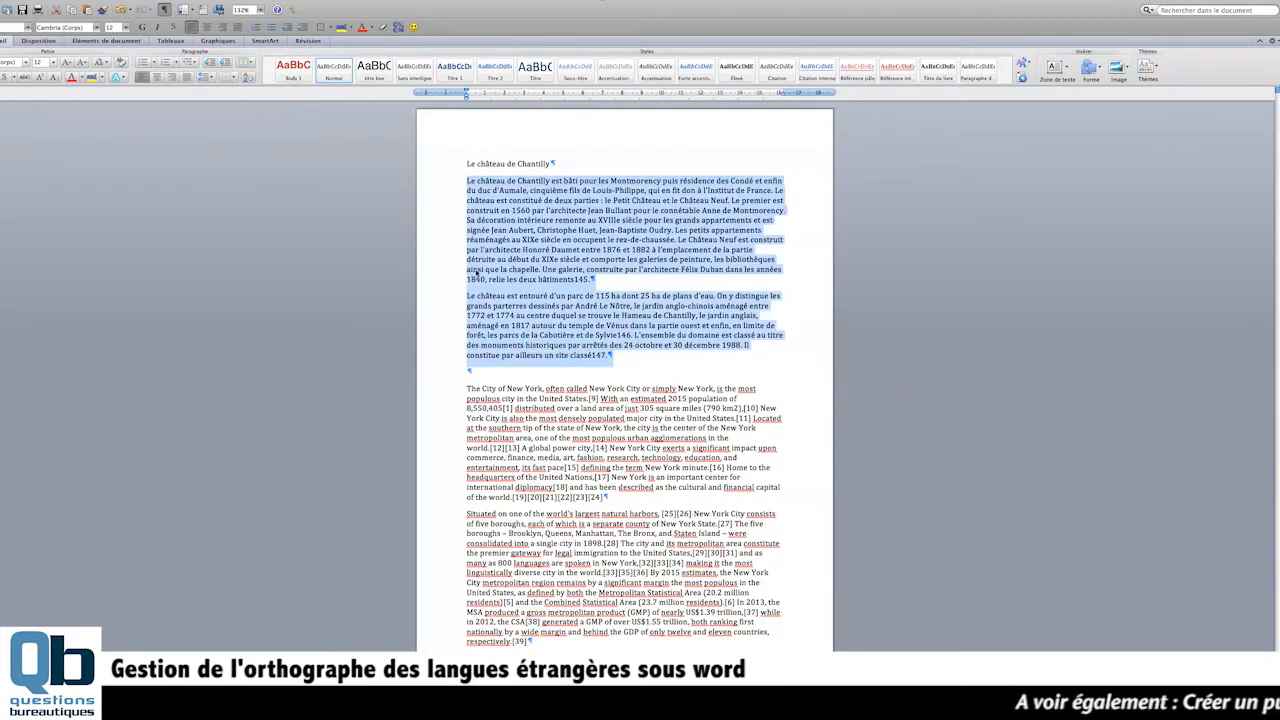
click(537, 230)
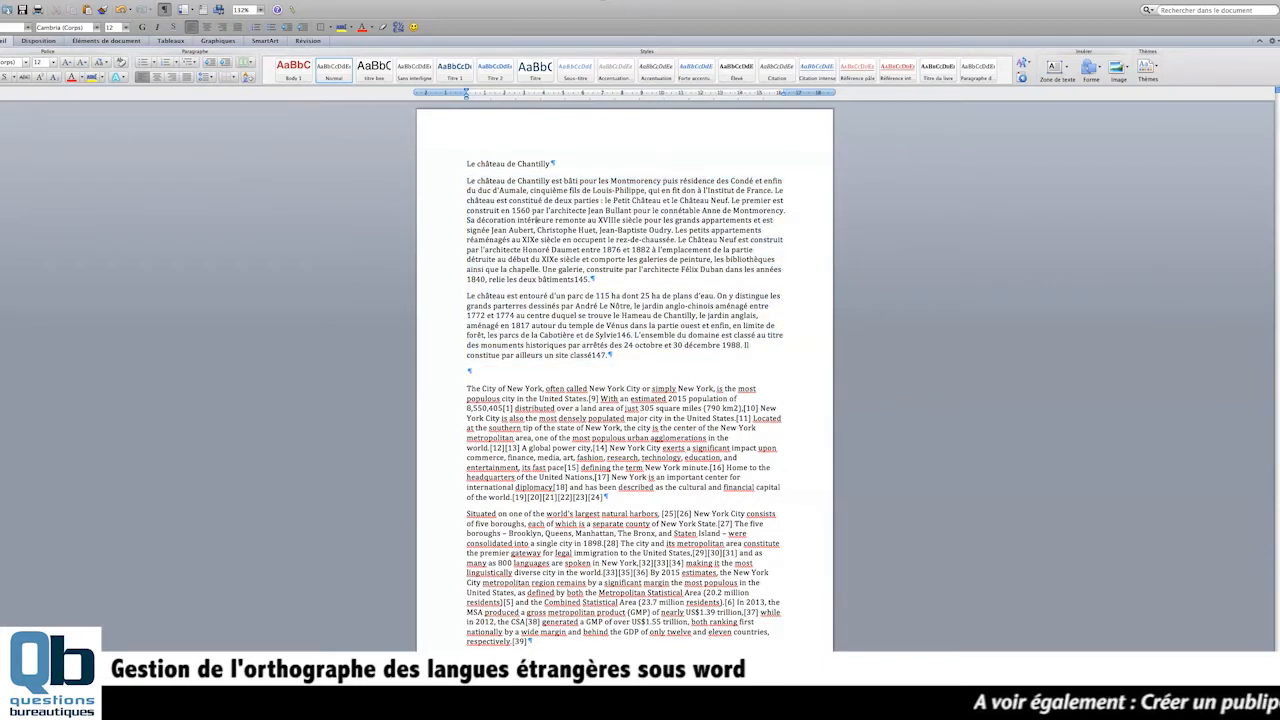
text(hk)
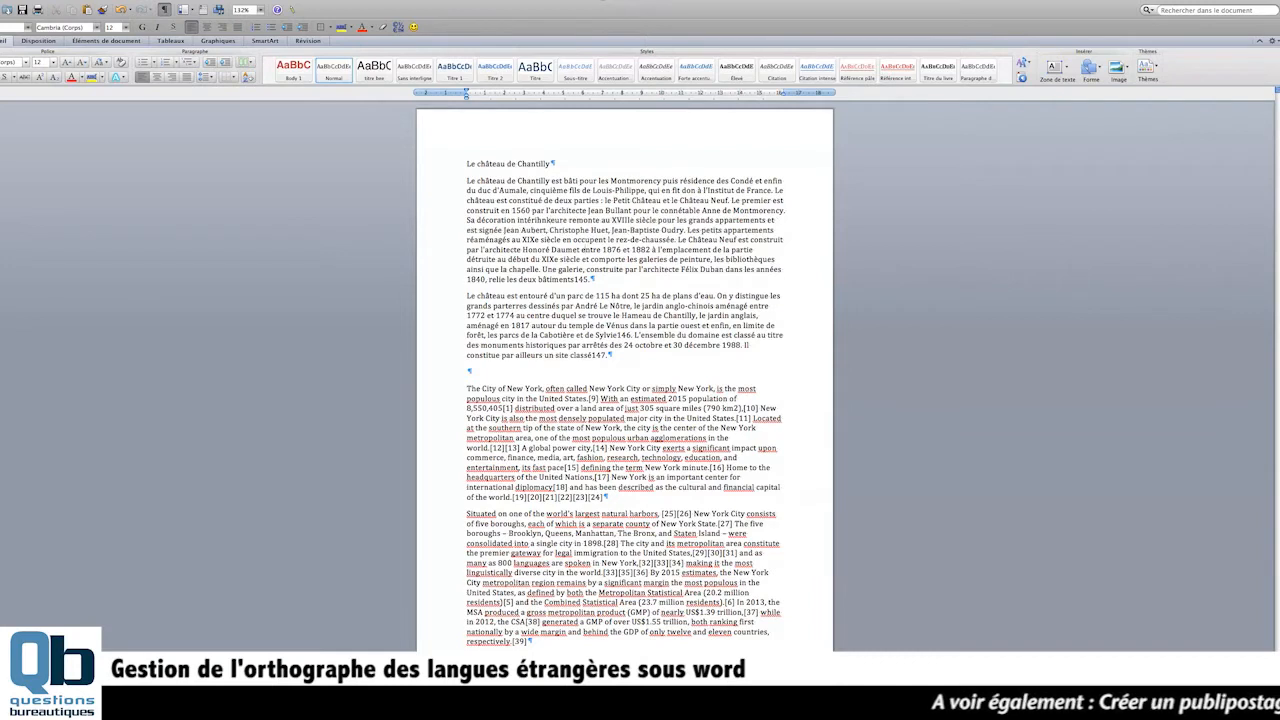
click(582, 211)
text(tyu)
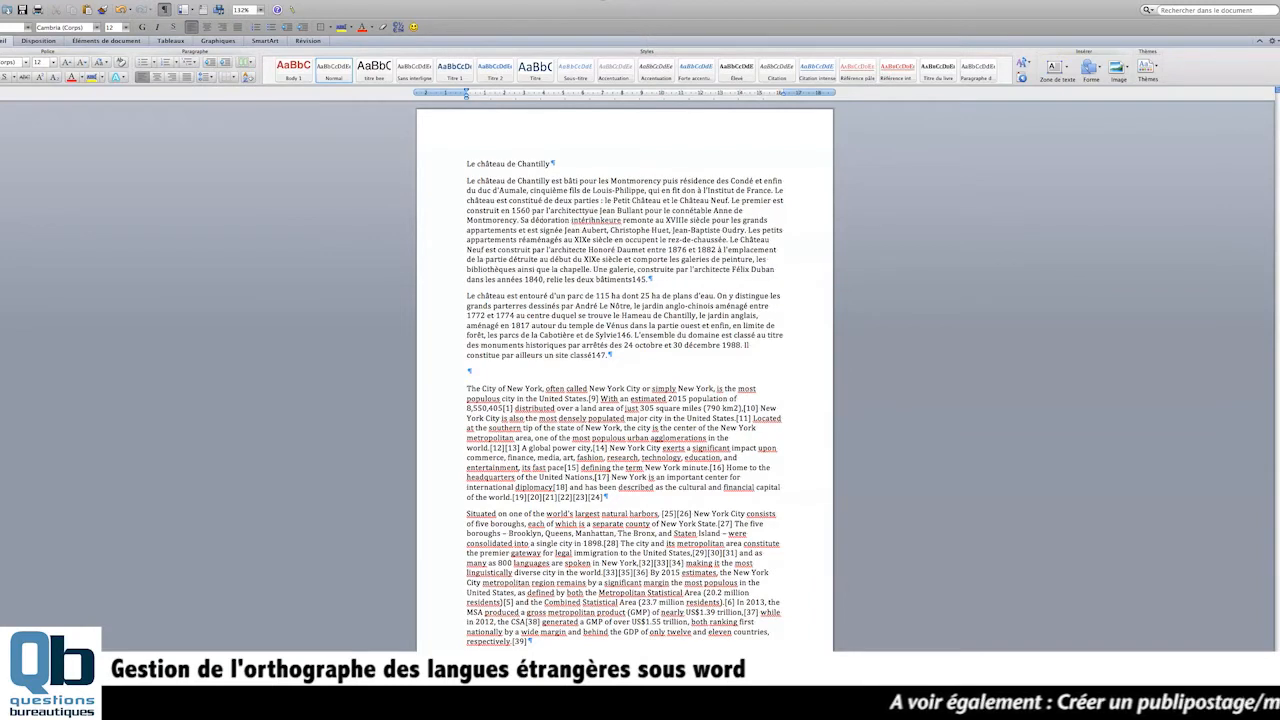
drag(551, 211, 598, 211)
click(598, 211)
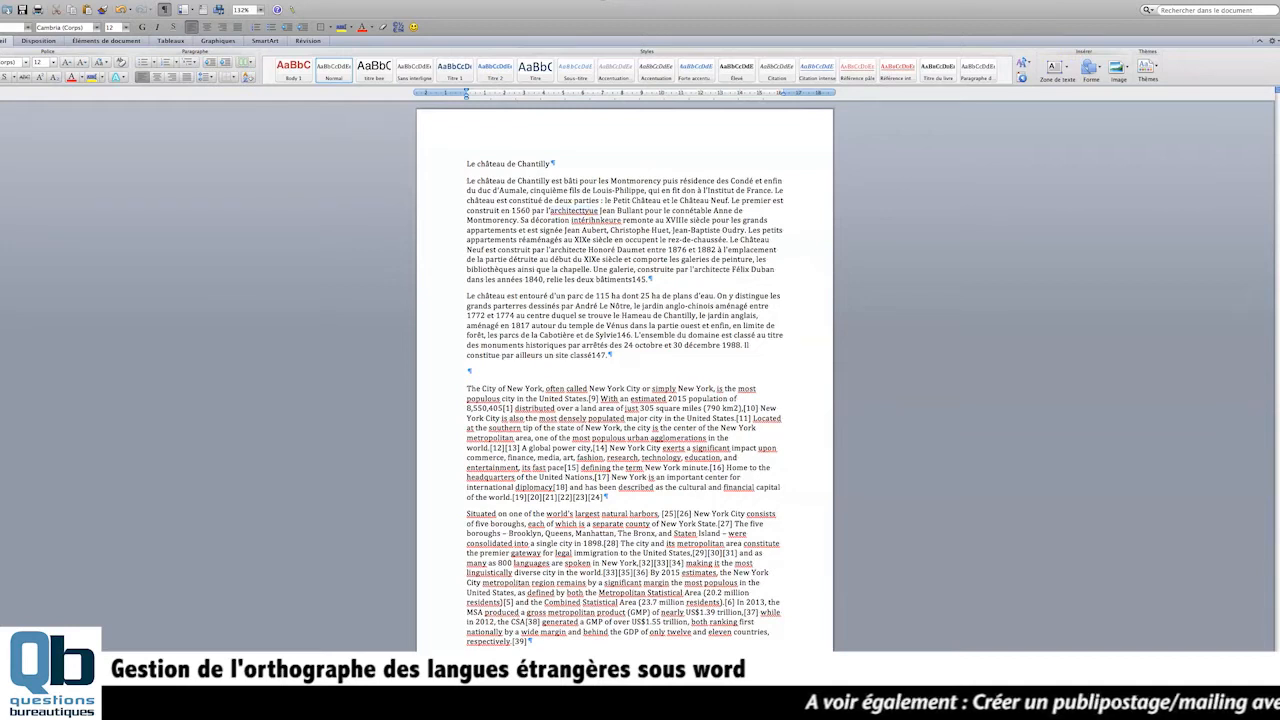
text(ty)
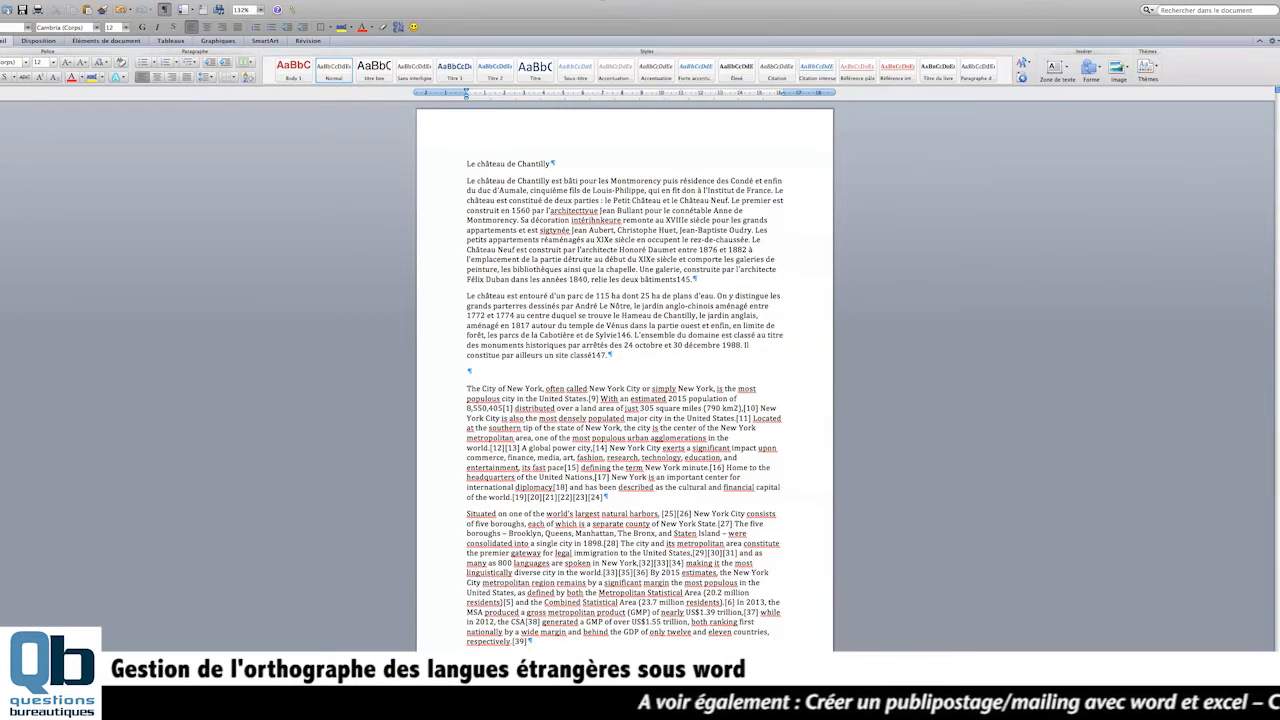
- Examine which words of the two English New York paragraphs the spelling checker flags
drag(457, 388, 443, 643)
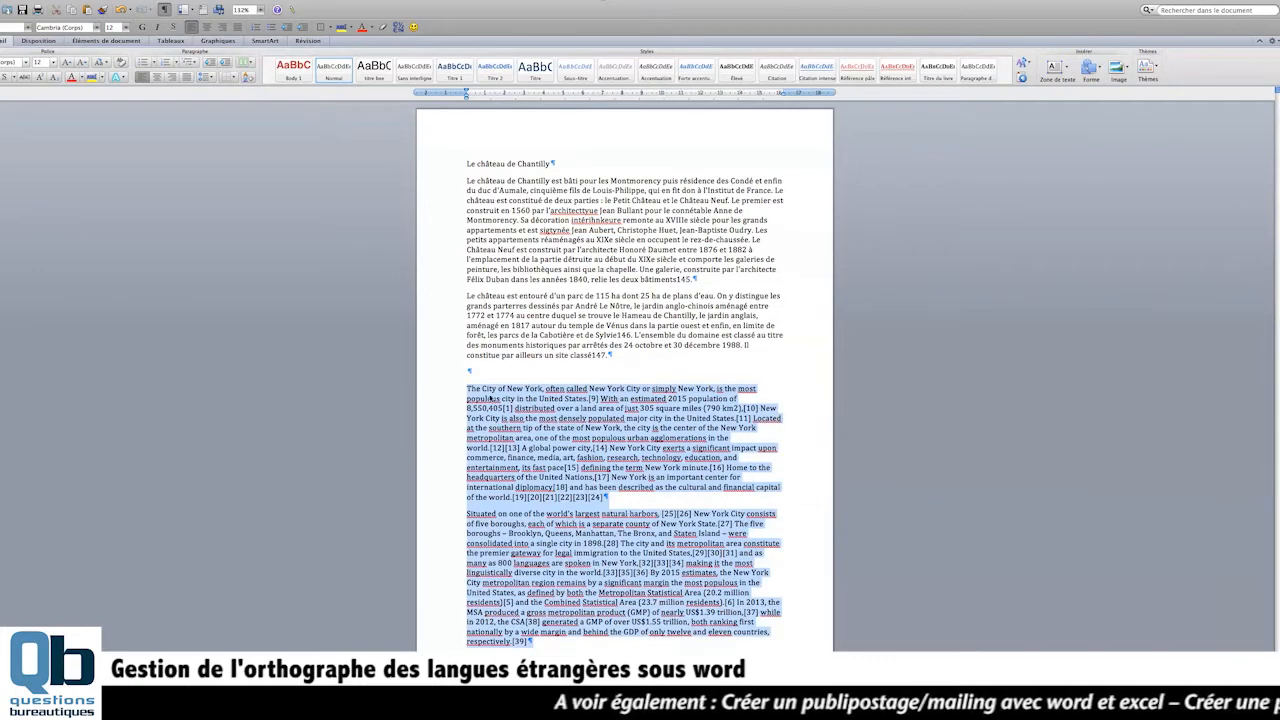
click(507, 408)
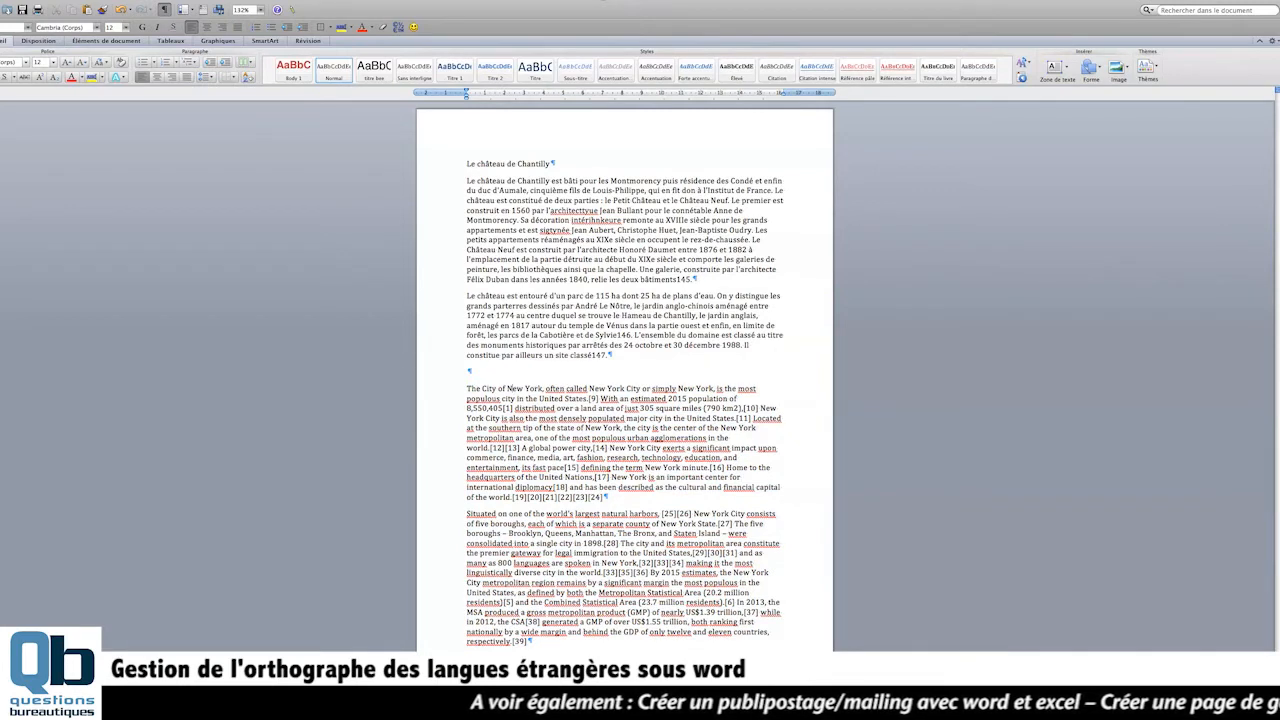
double_click(473, 388)
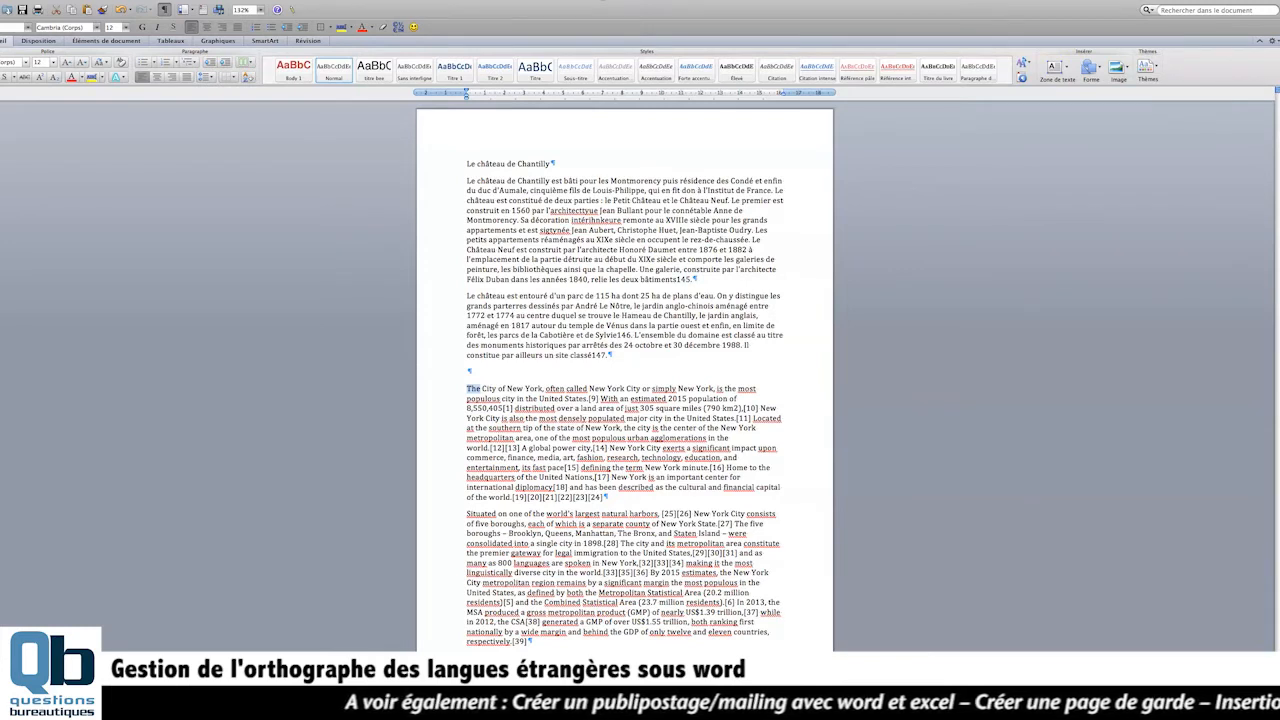
double_click(565, 408)
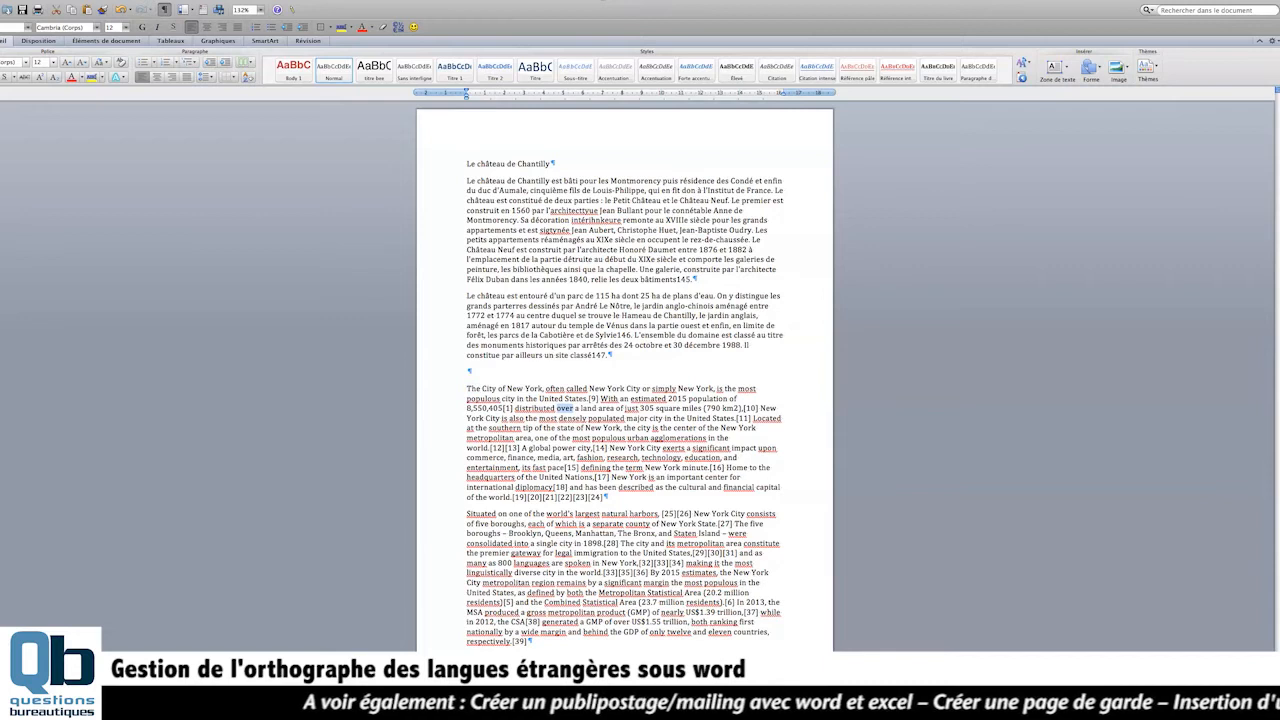
drag(598, 409, 614, 409)
click(612, 410)
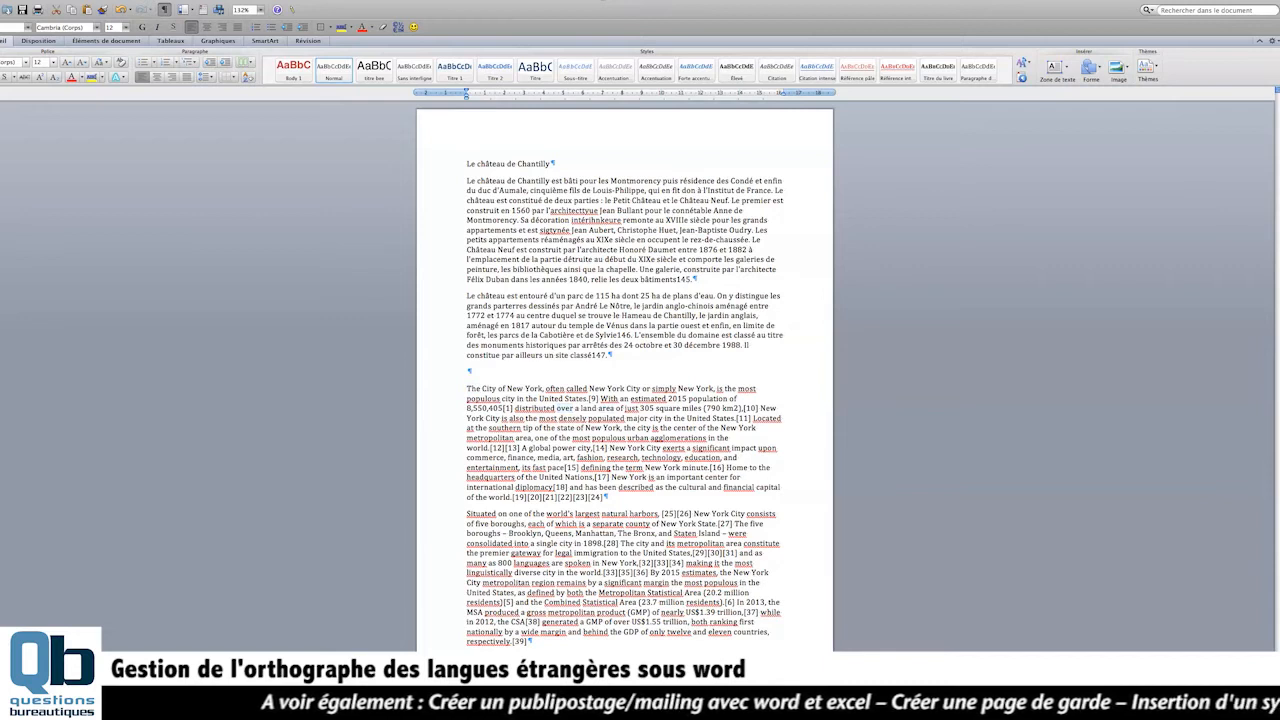
drag(440, 388, 440, 630)
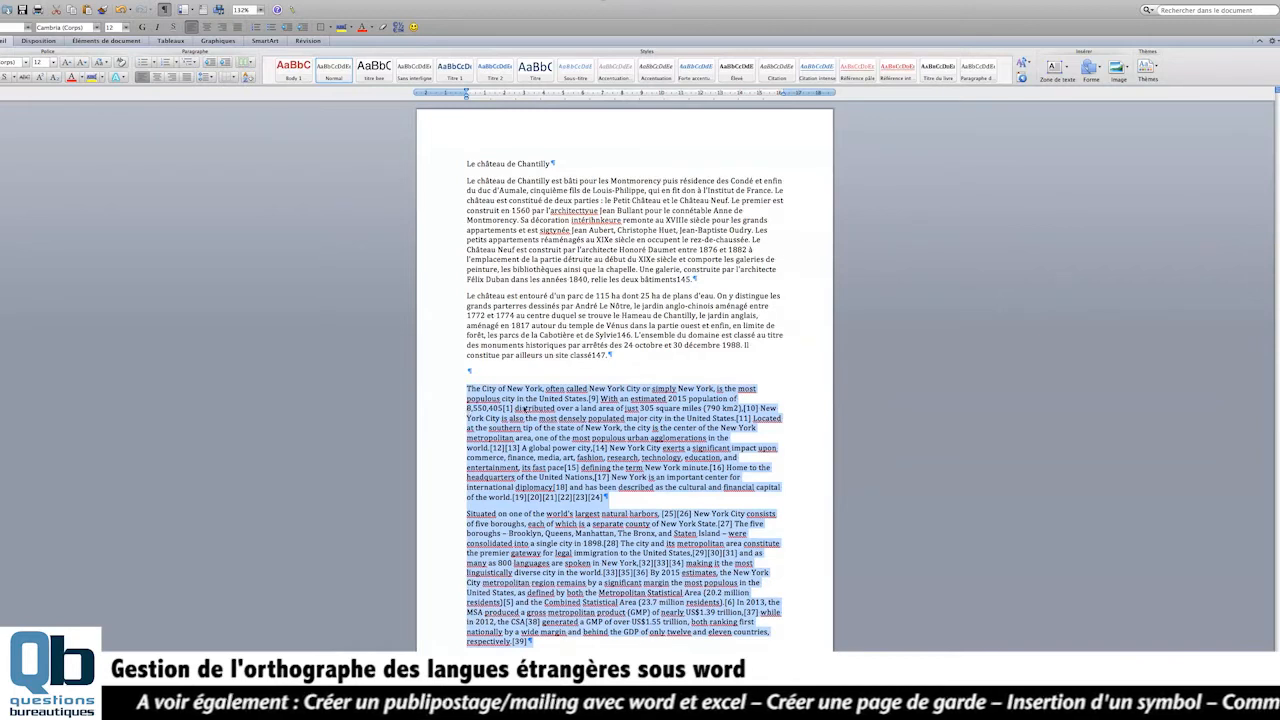
click(520, 409)
double_click(483, 399)
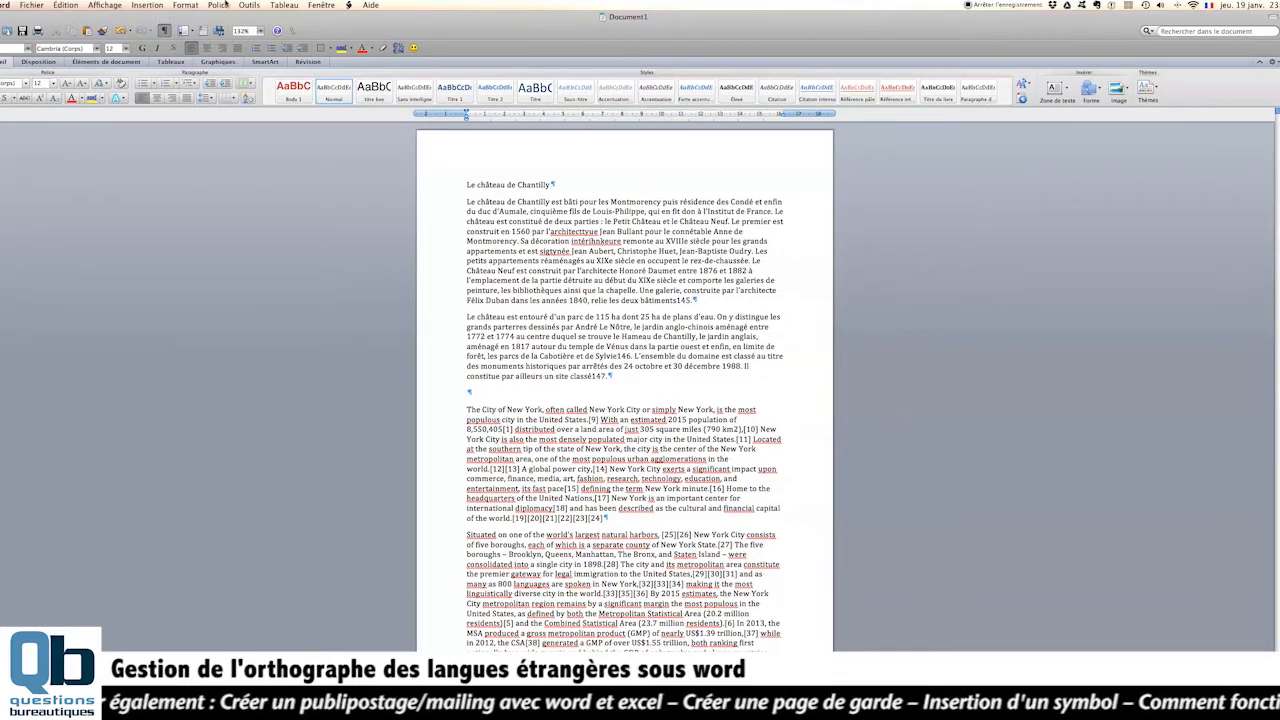
- Run the spelling and grammar check to view the suggestions for "often" in the English text, and cancel it
click(249, 5)
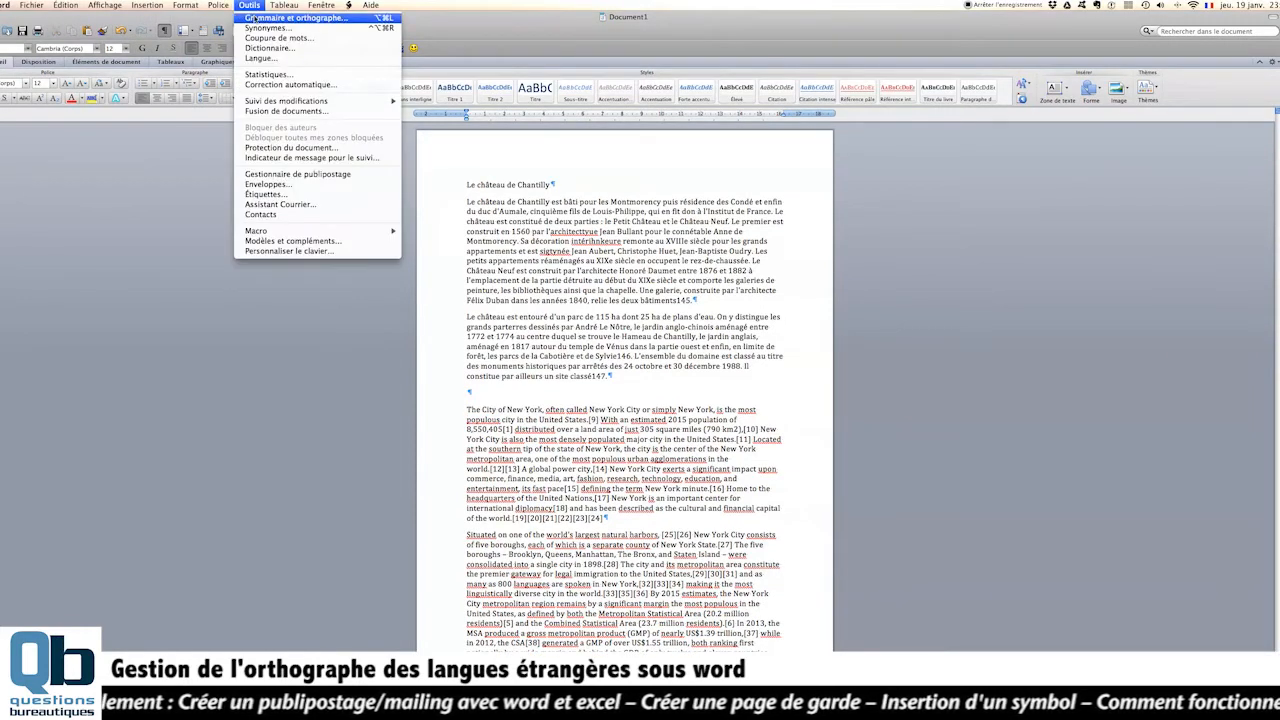
click(254, 17)
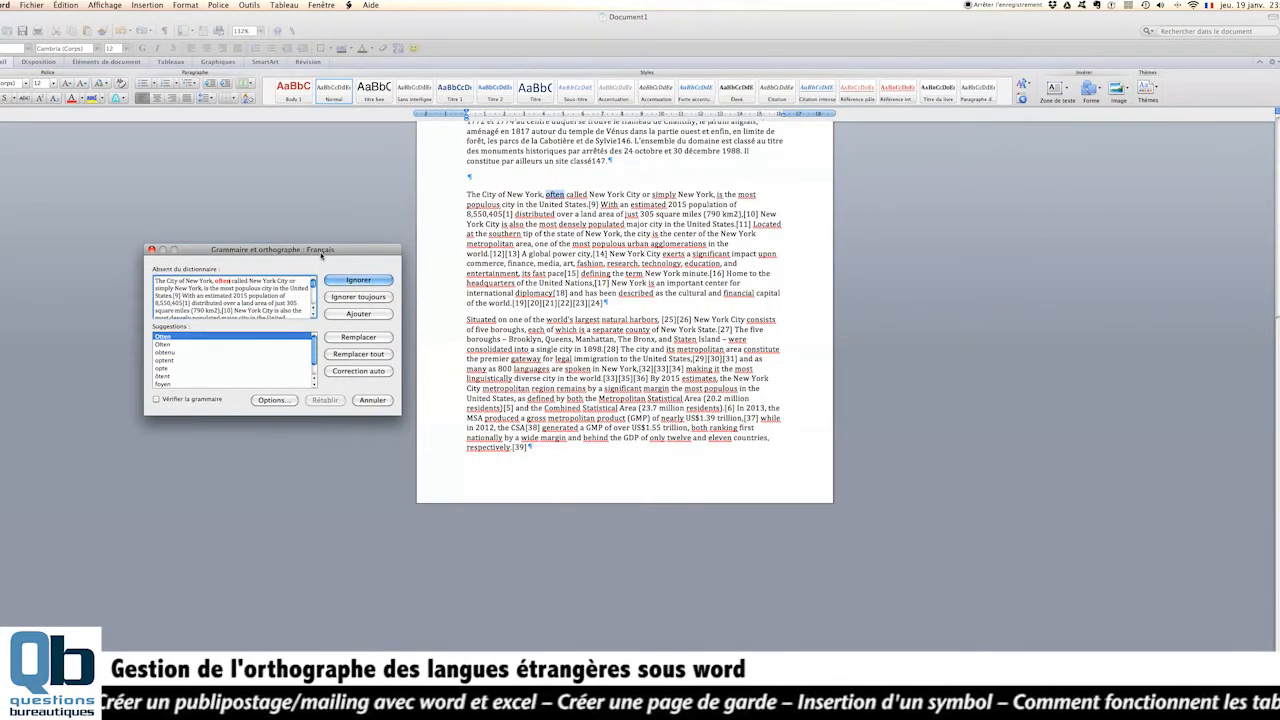
drag(338, 253, 357, 217)
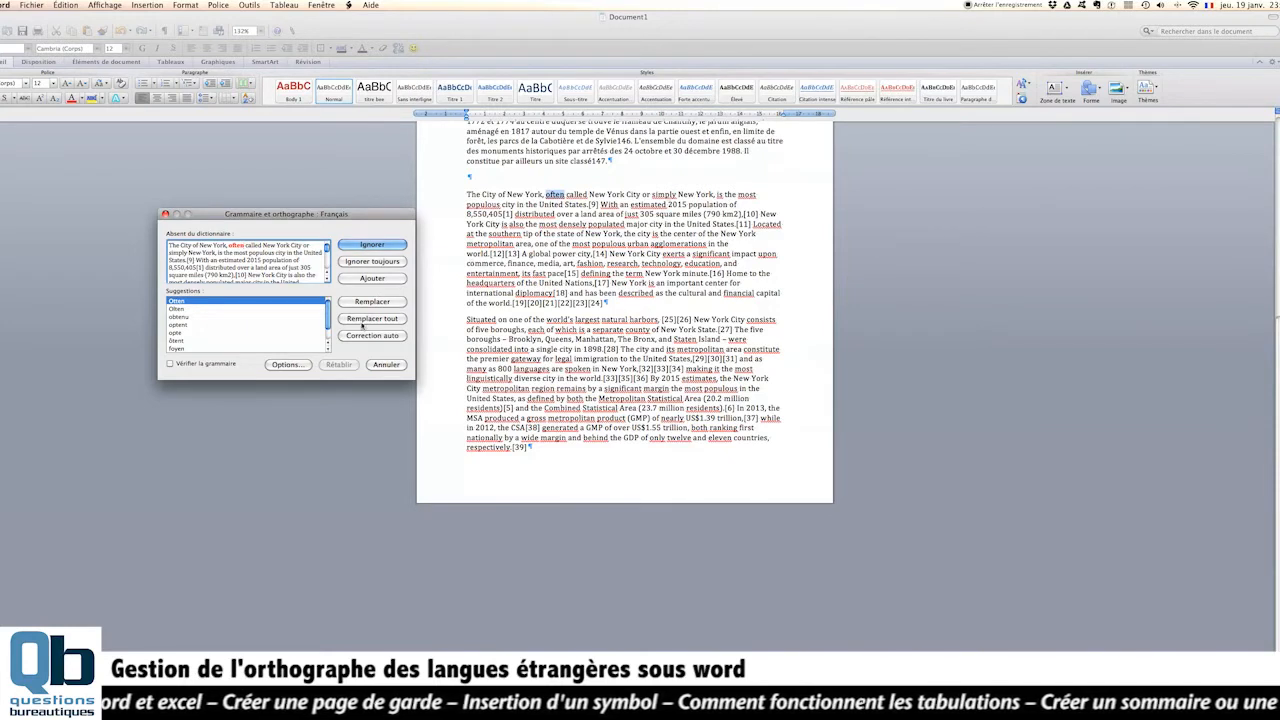
click(386, 365)
- Set the proofing language of the two New York paragraphs to Anglais (G.B.)
scroll(384, 373, up, 5)
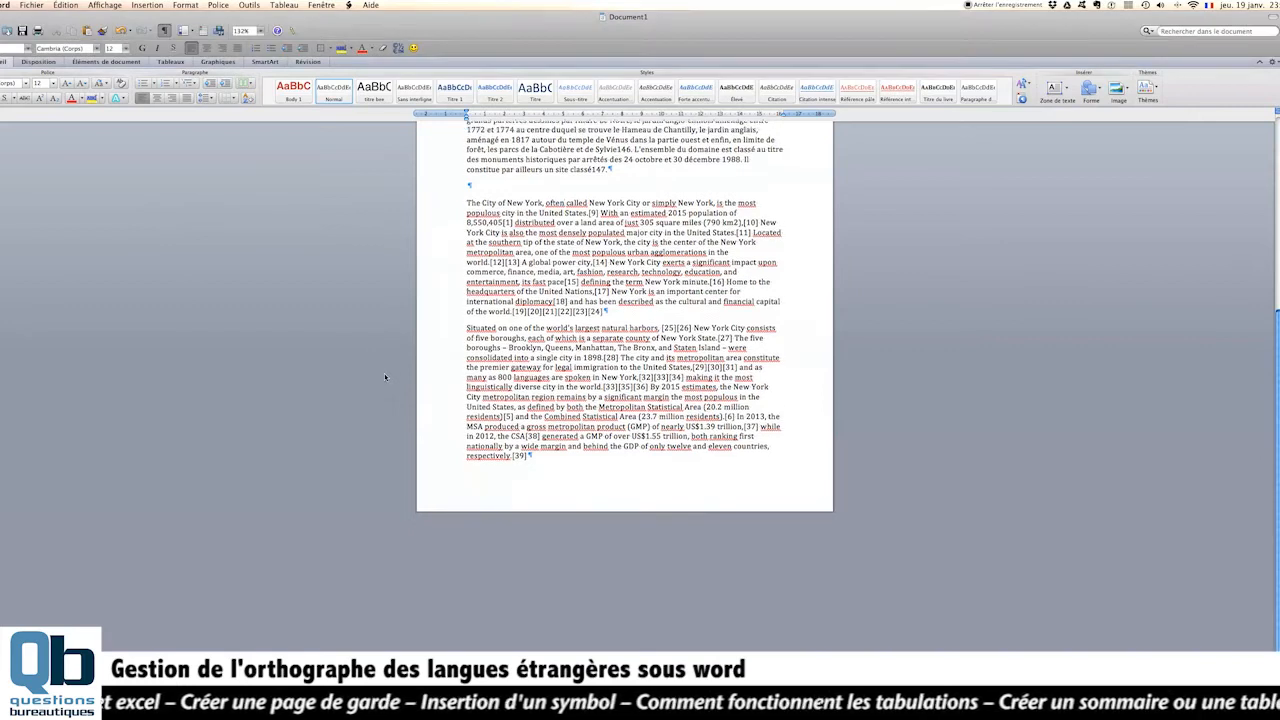
click(382, 378)
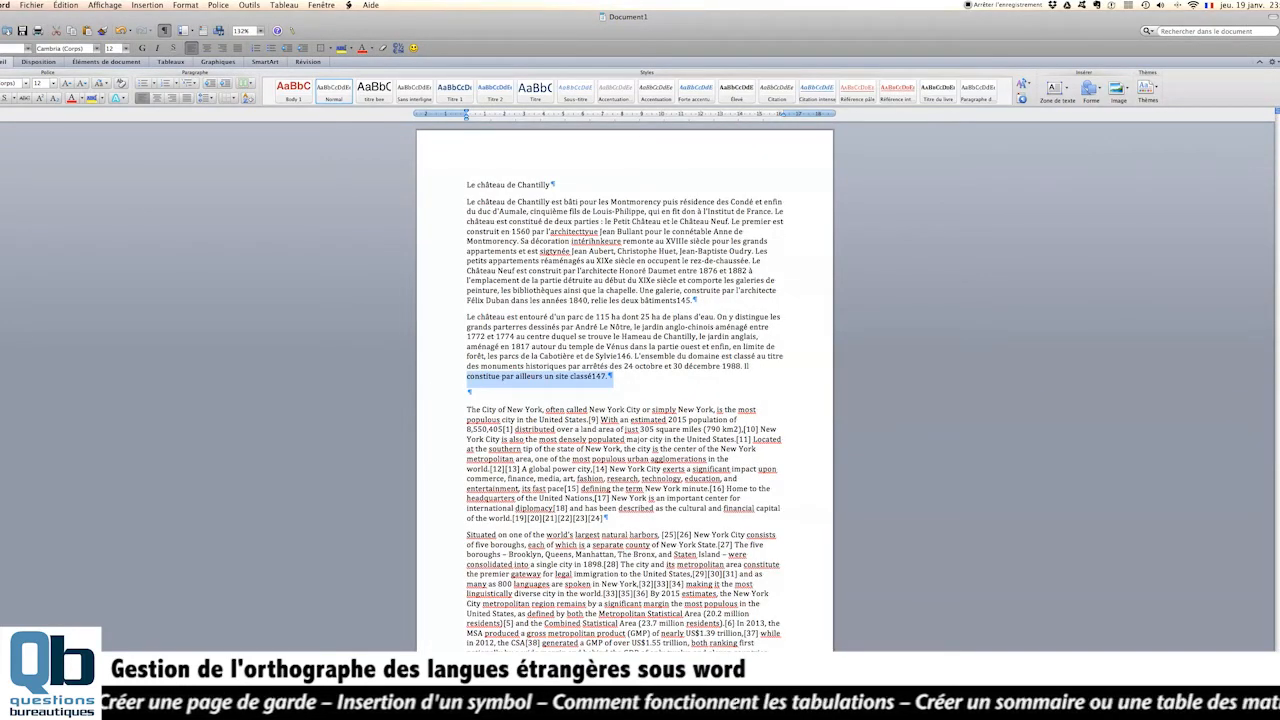
click(454, 411)
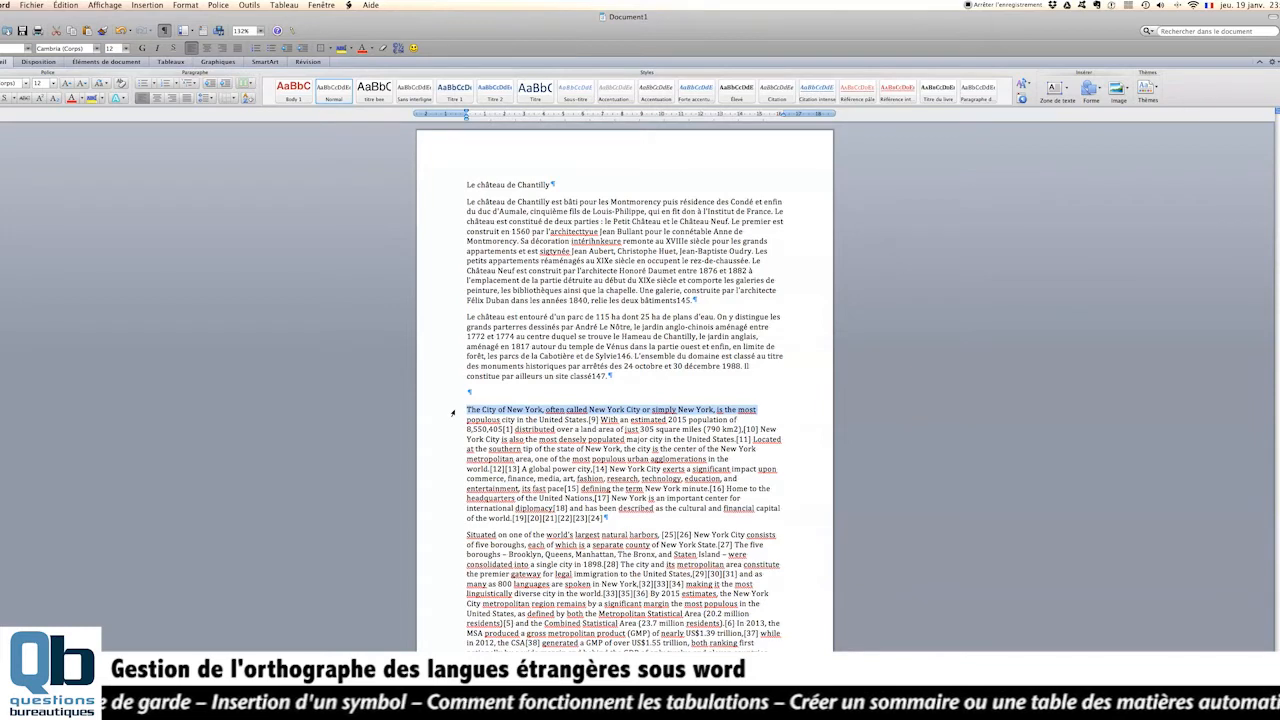
drag(452, 411, 455, 645)
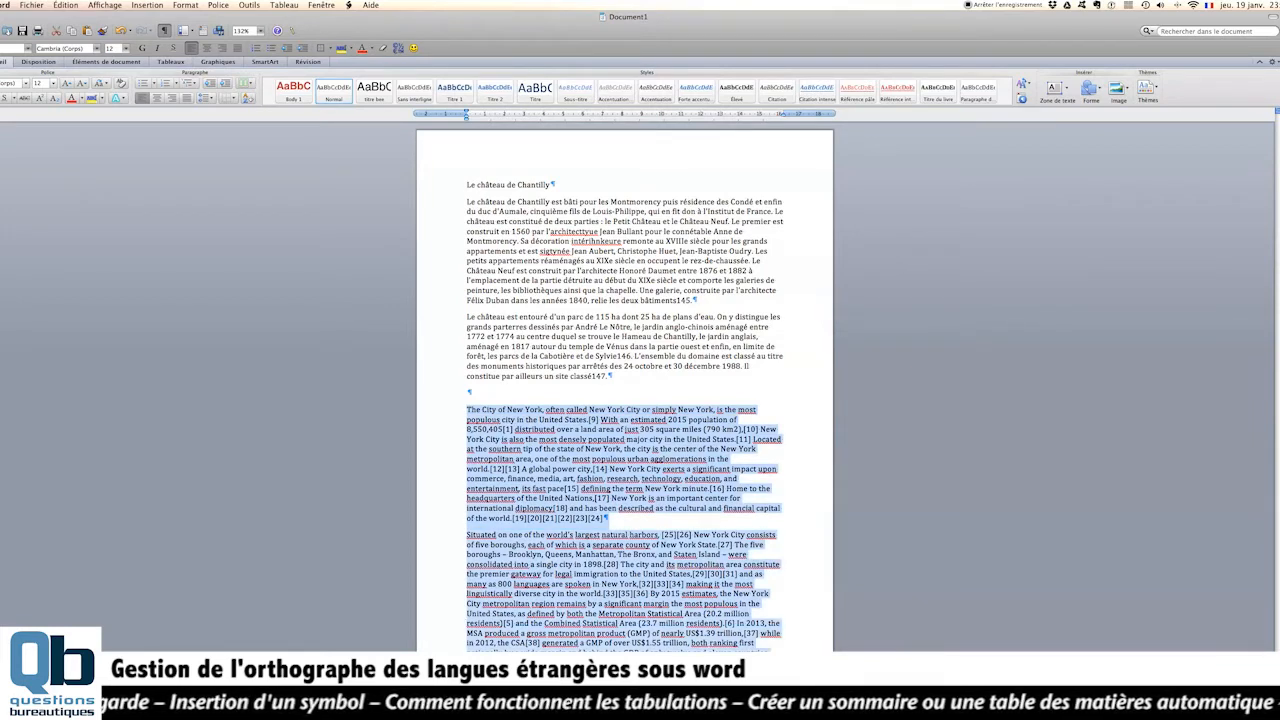
click(249, 5)
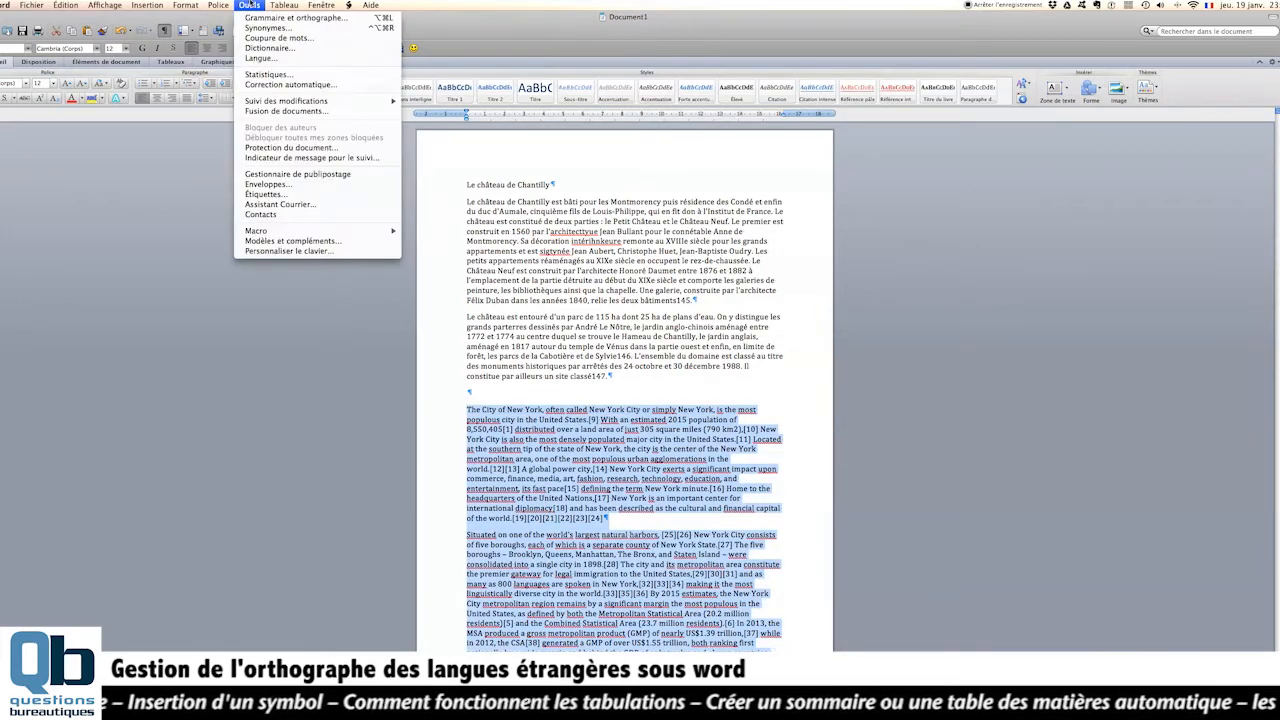
click(270, 59)
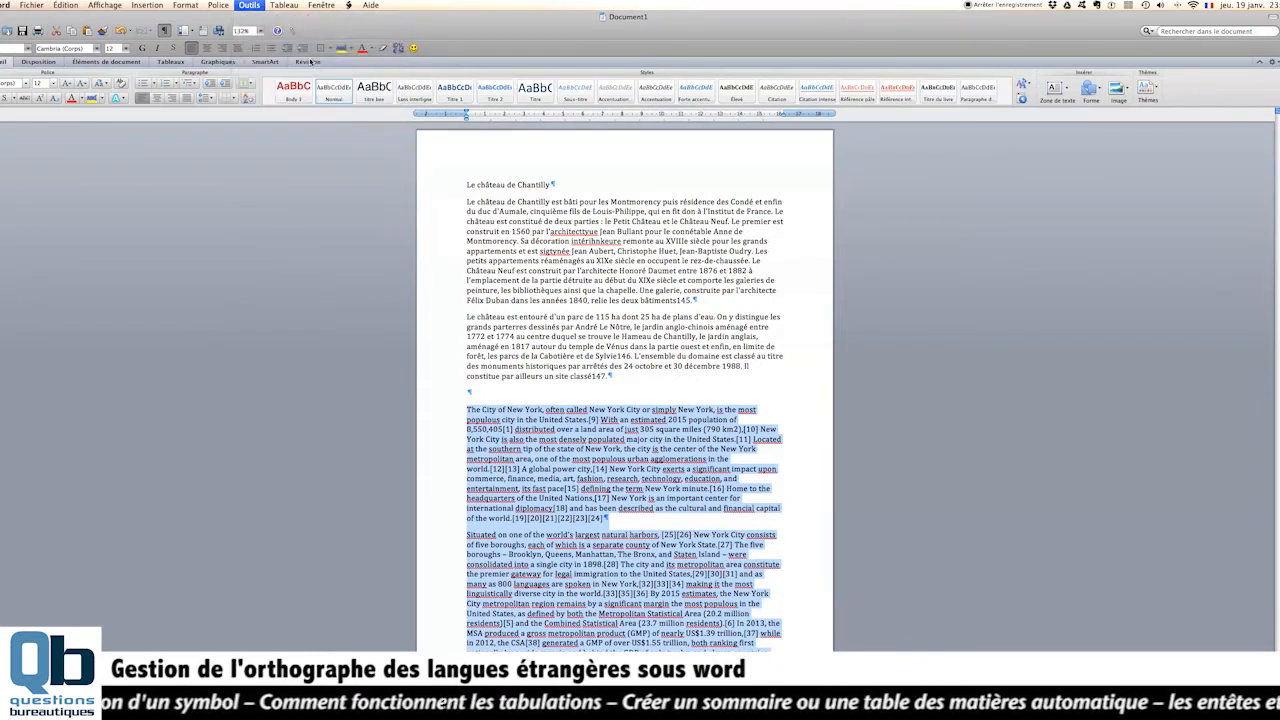
scroll(292, 246, up, 10)
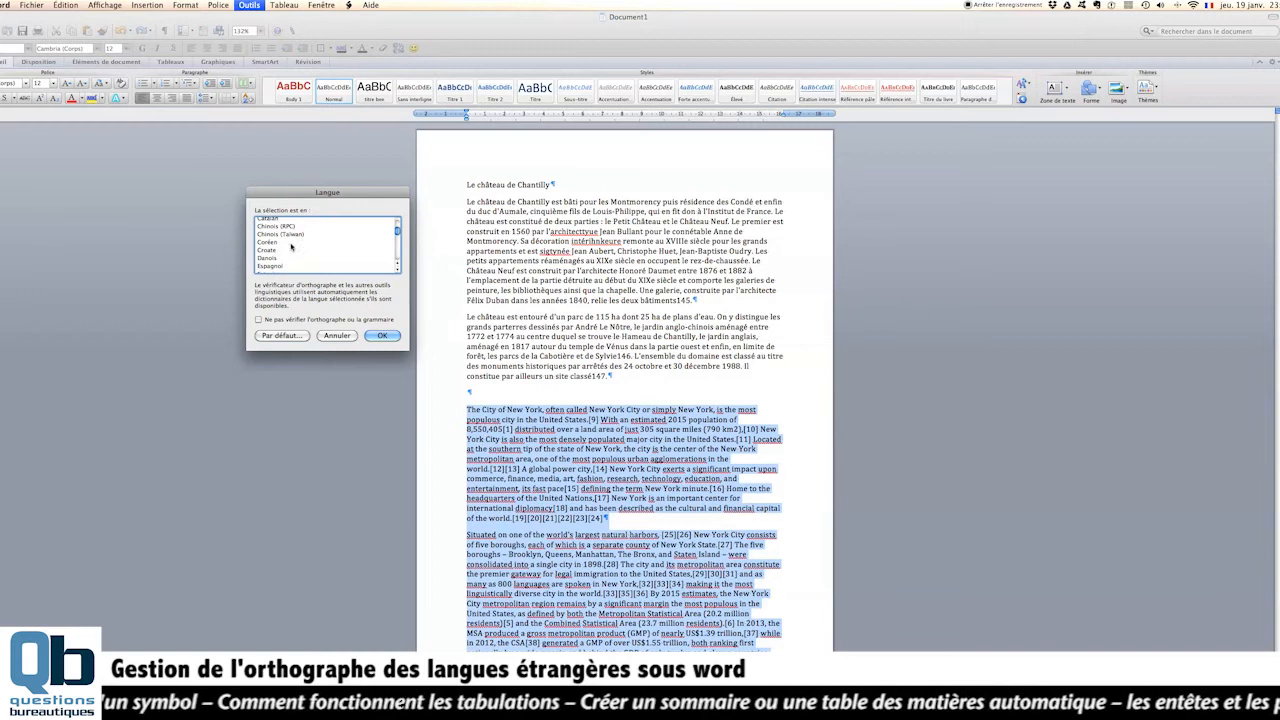
scroll(292, 246, up, 3)
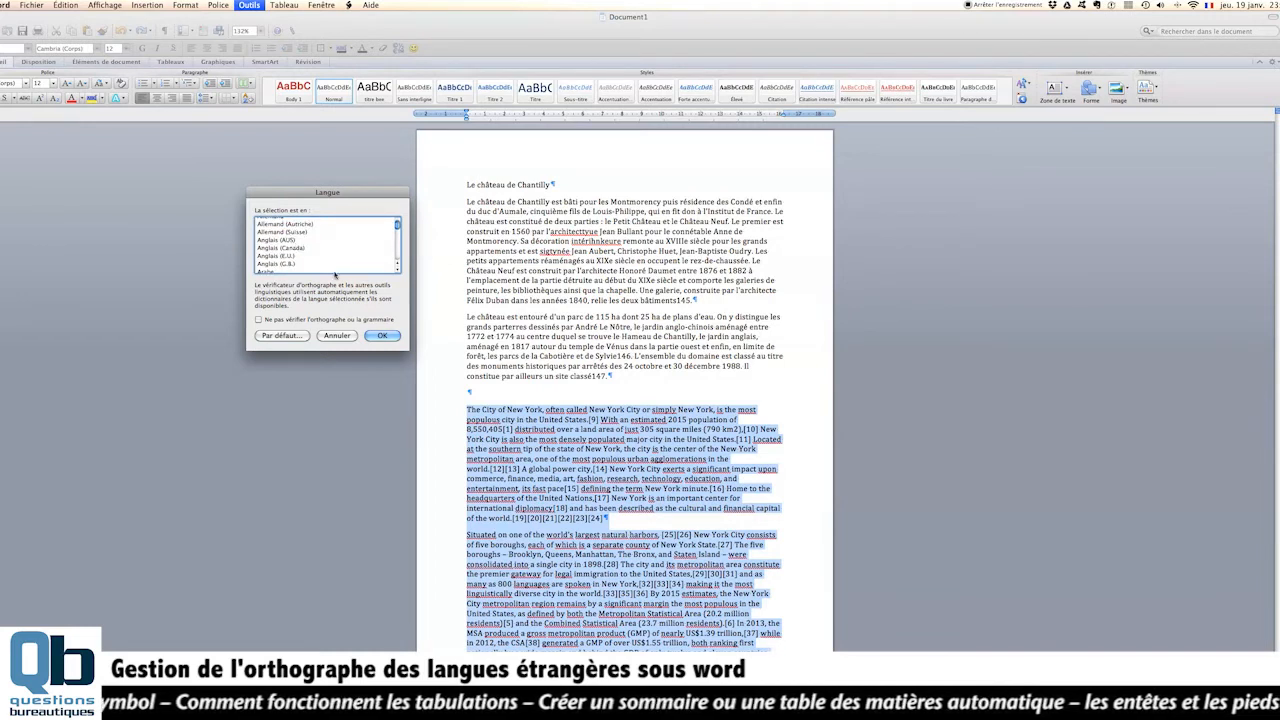
click(291, 263)
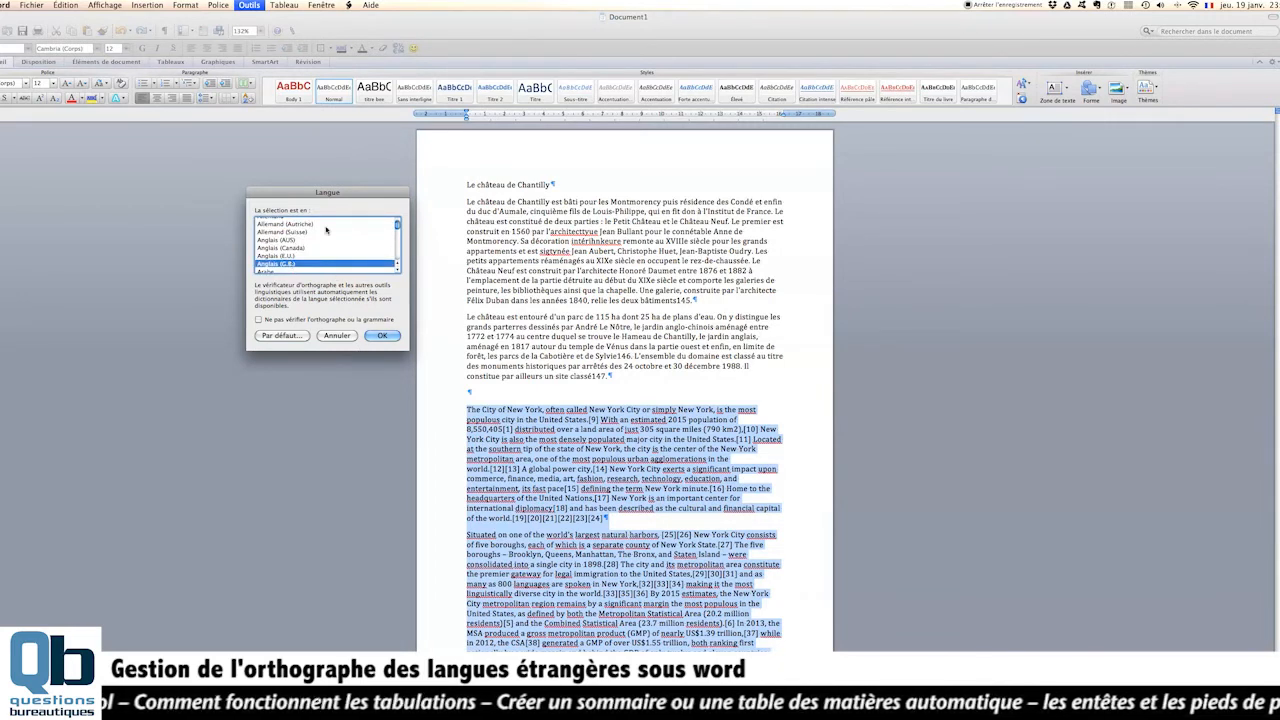
click(385, 336)
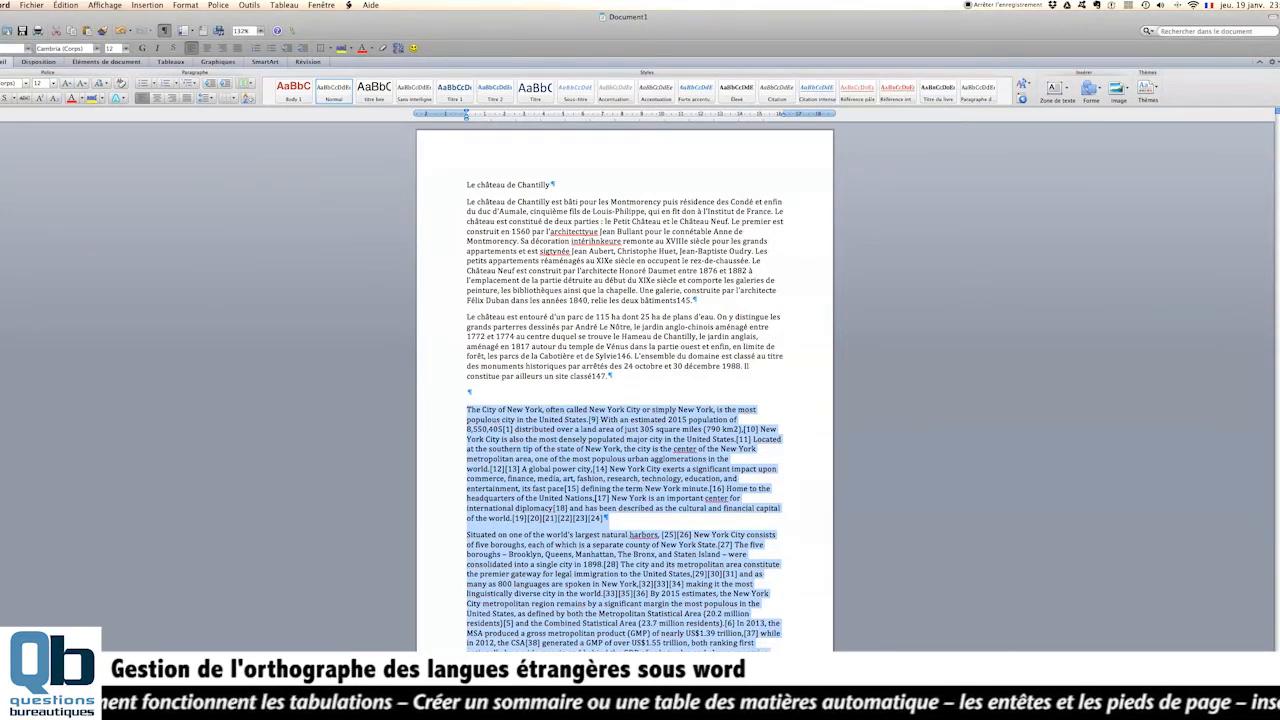
- Inspect the spelling of "harbors" and "center" in the New York paragraphs
click(479, 327)
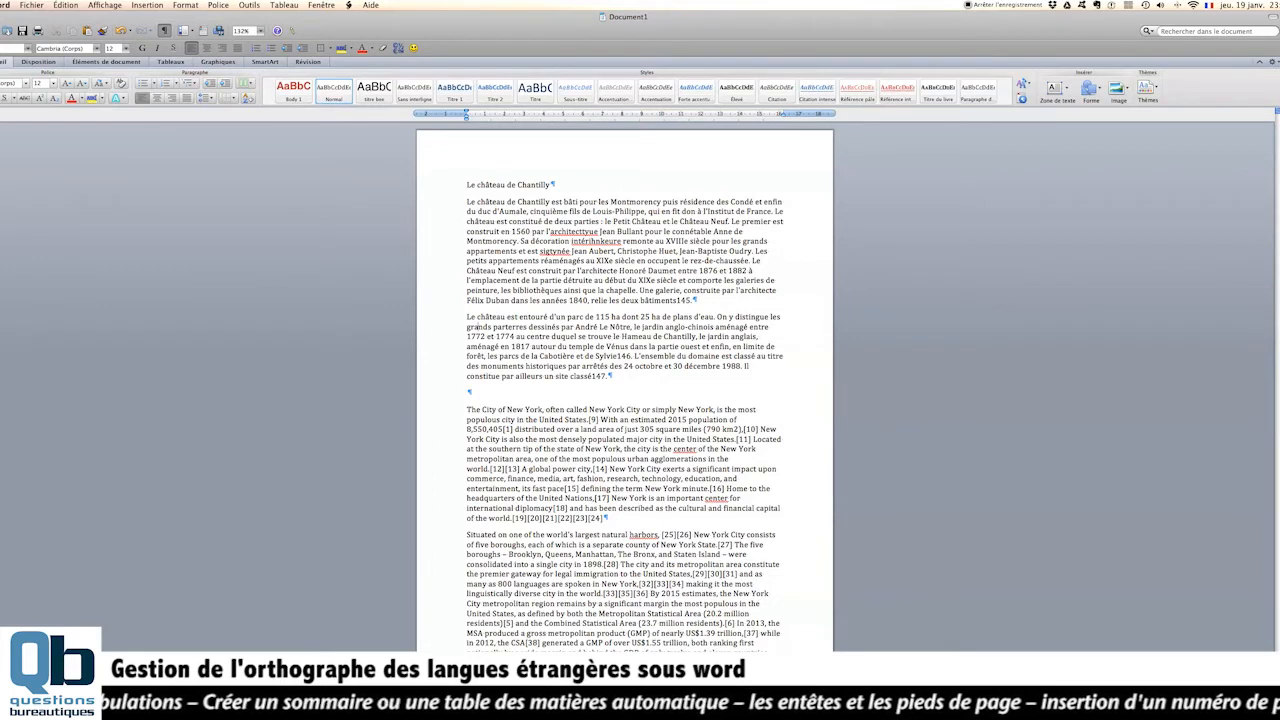
drag(629, 535, 660, 535)
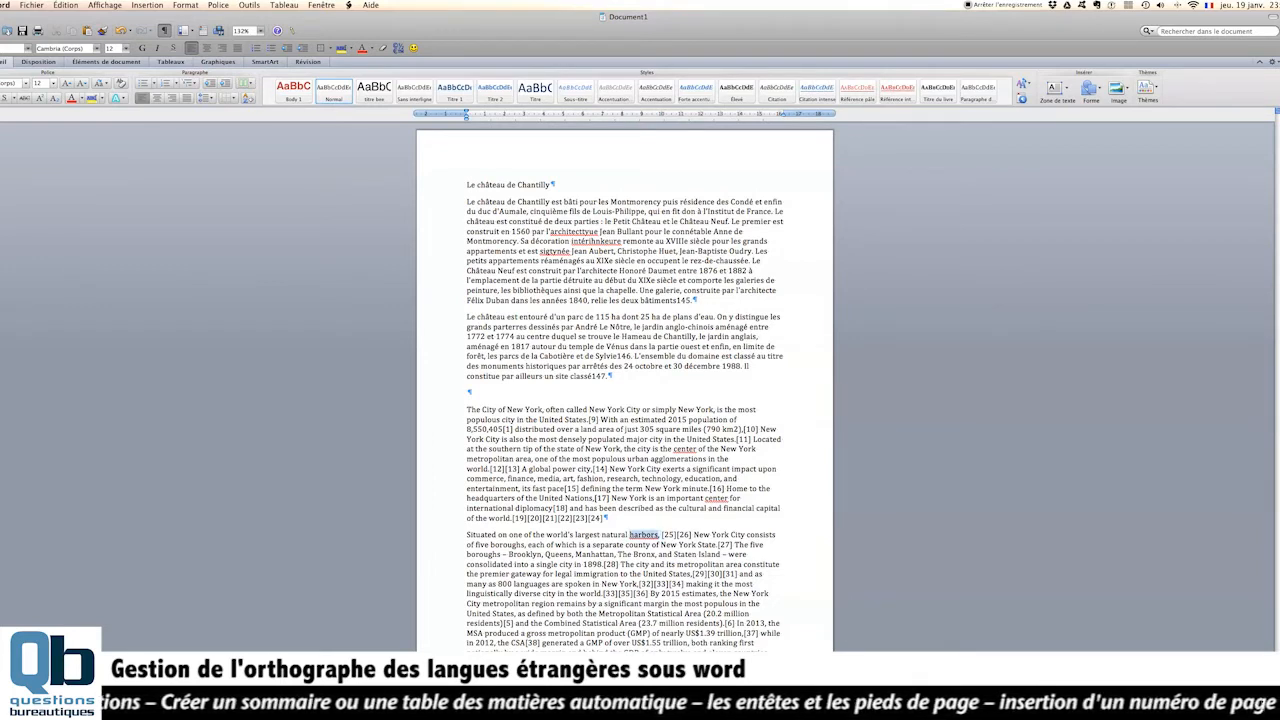
drag(697, 449, 681, 449)
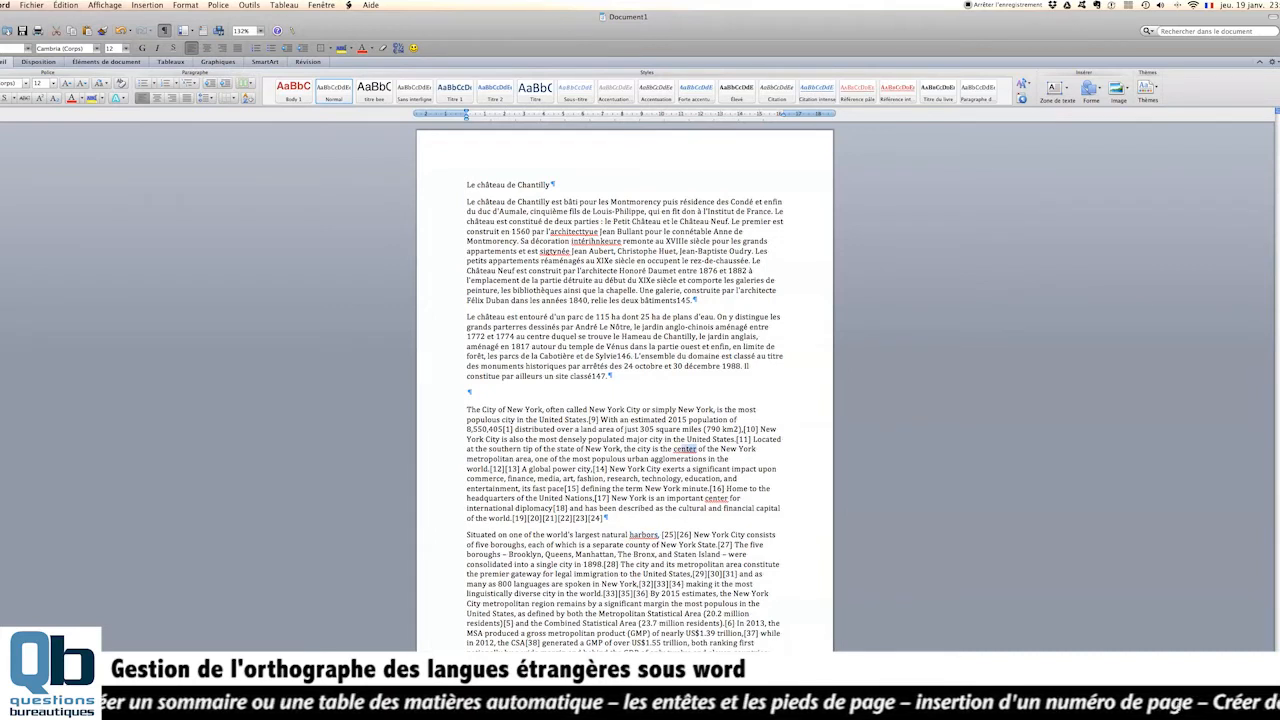
click(653, 535)
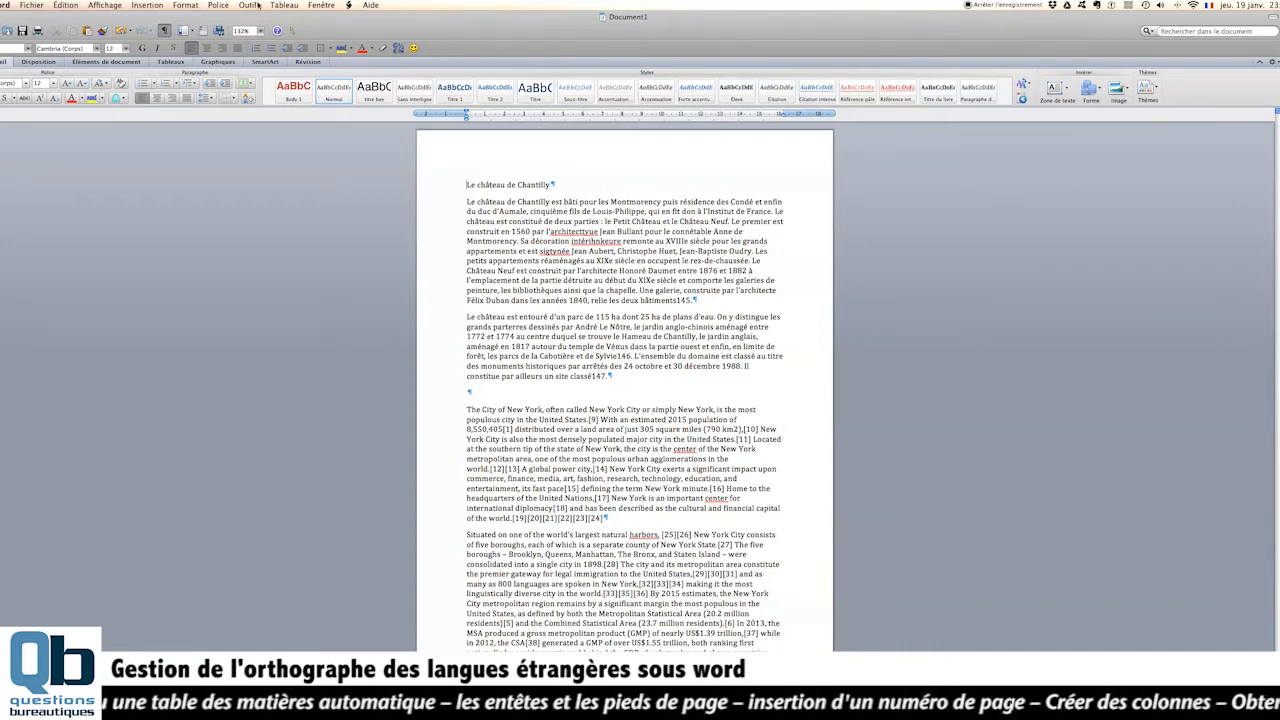
- Run the spelling and grammar check from the start of the document and replace all occurrences of "architecttyue" with "architecture"
click(250, 5)
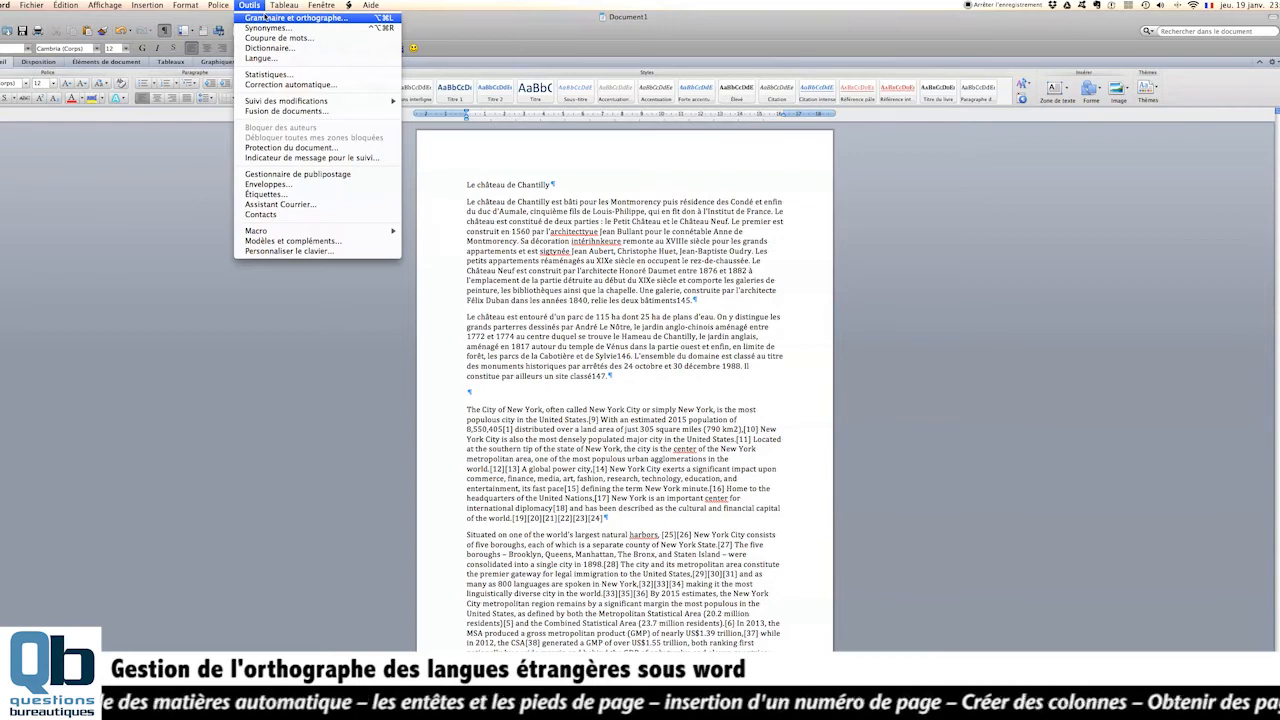
click(278, 17)
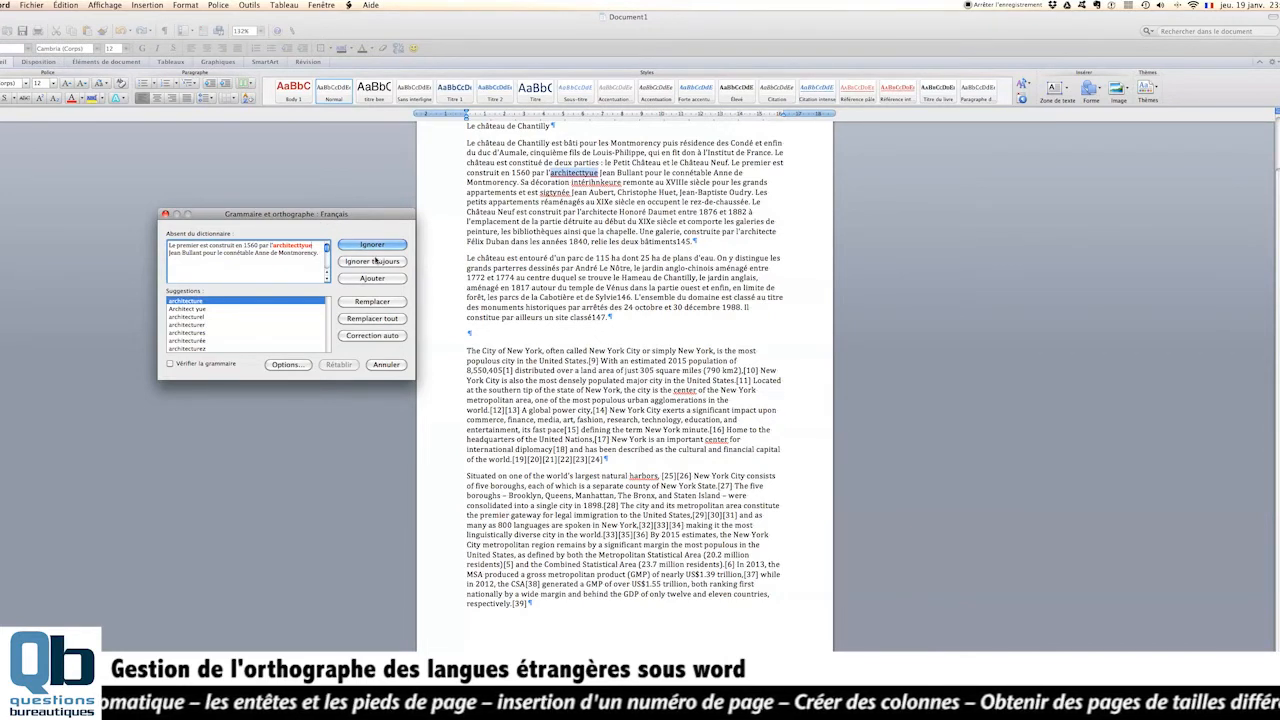
click(186, 301)
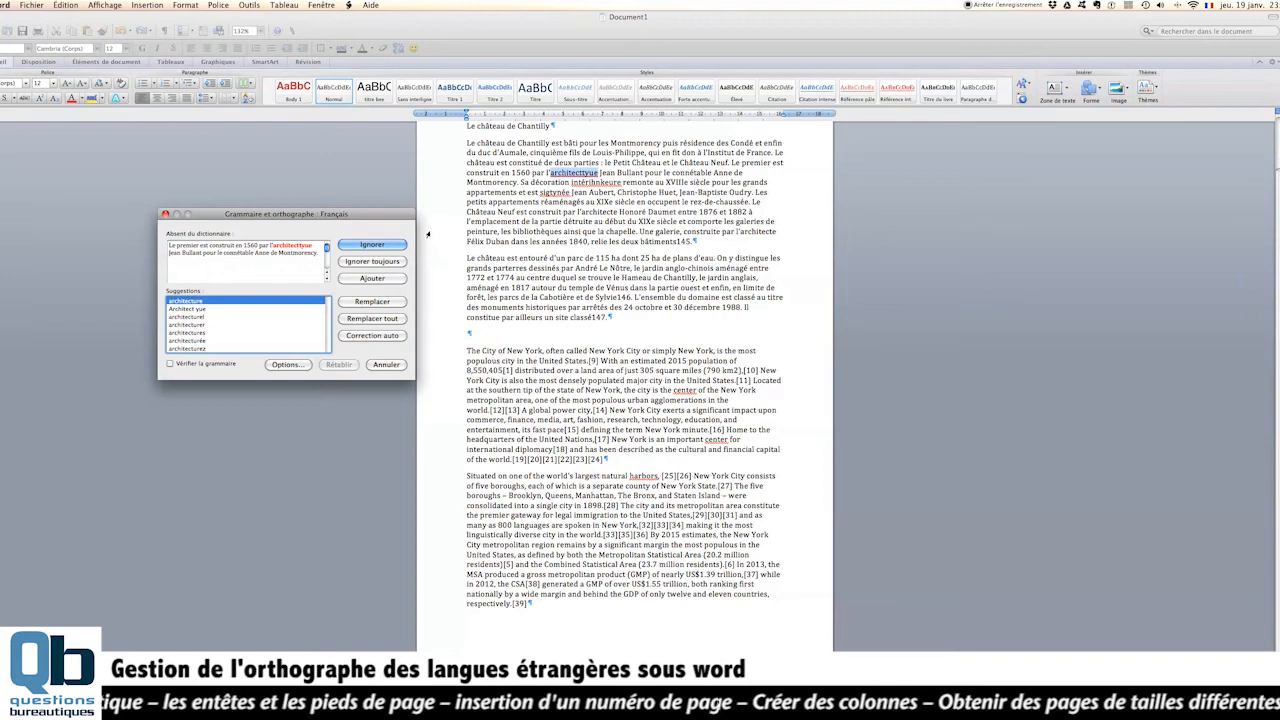
click(363, 320)
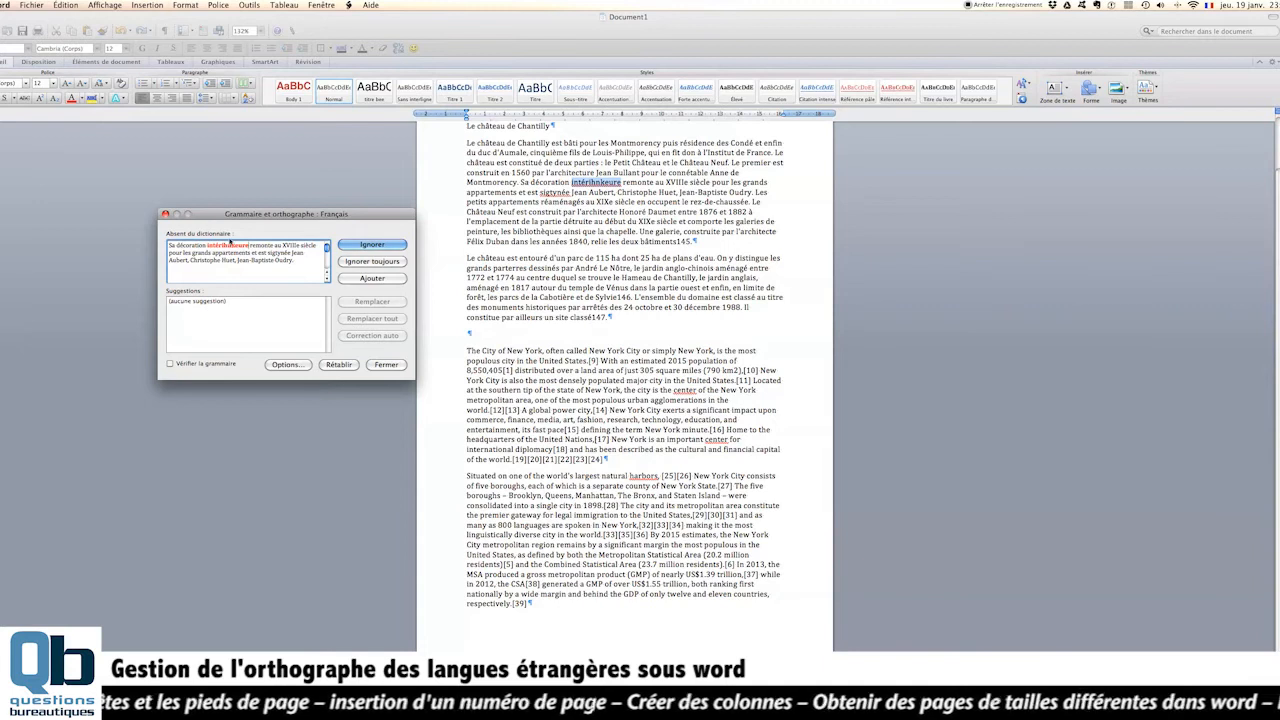
click(248, 309)
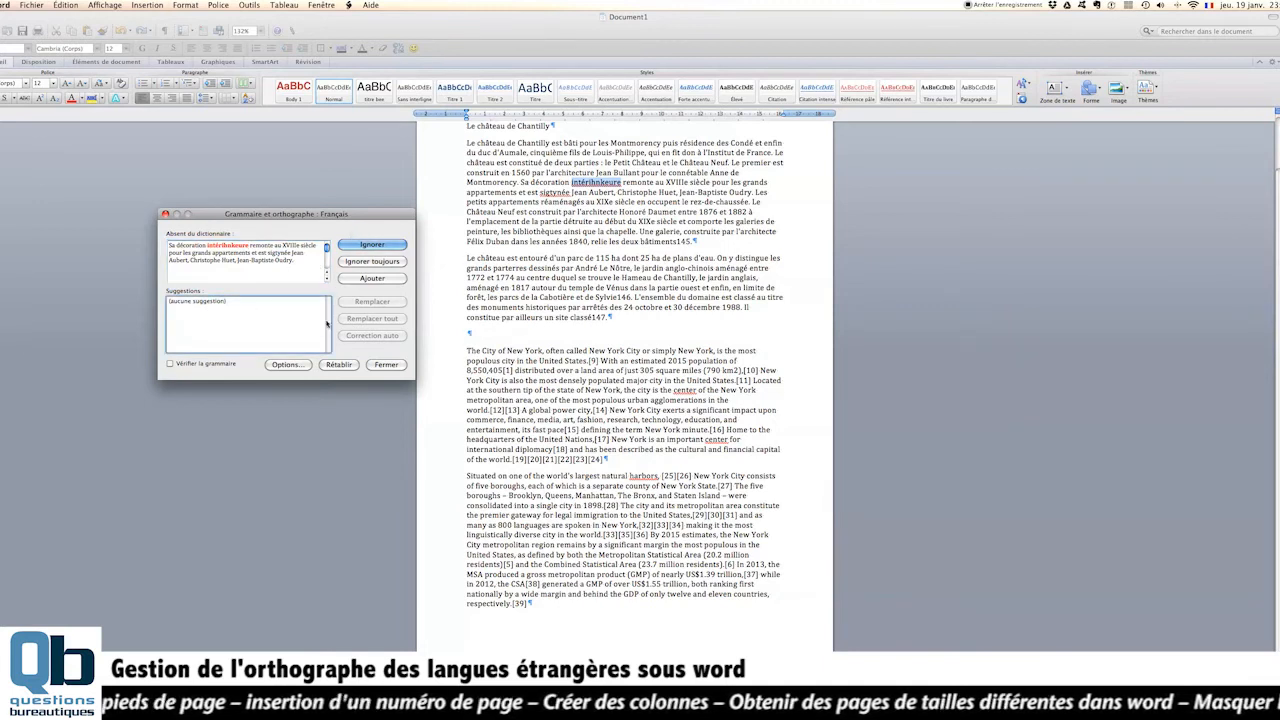
- Skip "intérihnkeure" in the spelling check and replace "sigtynée" with "signé" directly in the first Chantilly paragraph
double_click(184, 303)
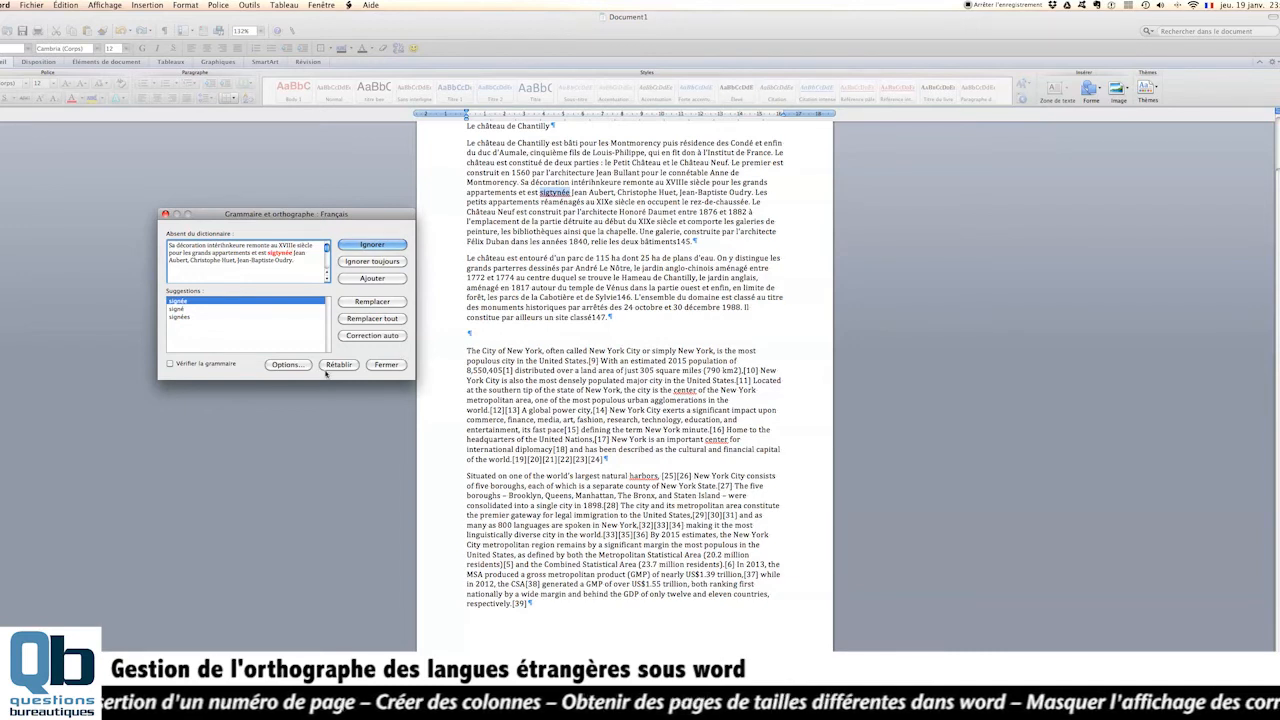
click(552, 200)
double_click(545, 192)
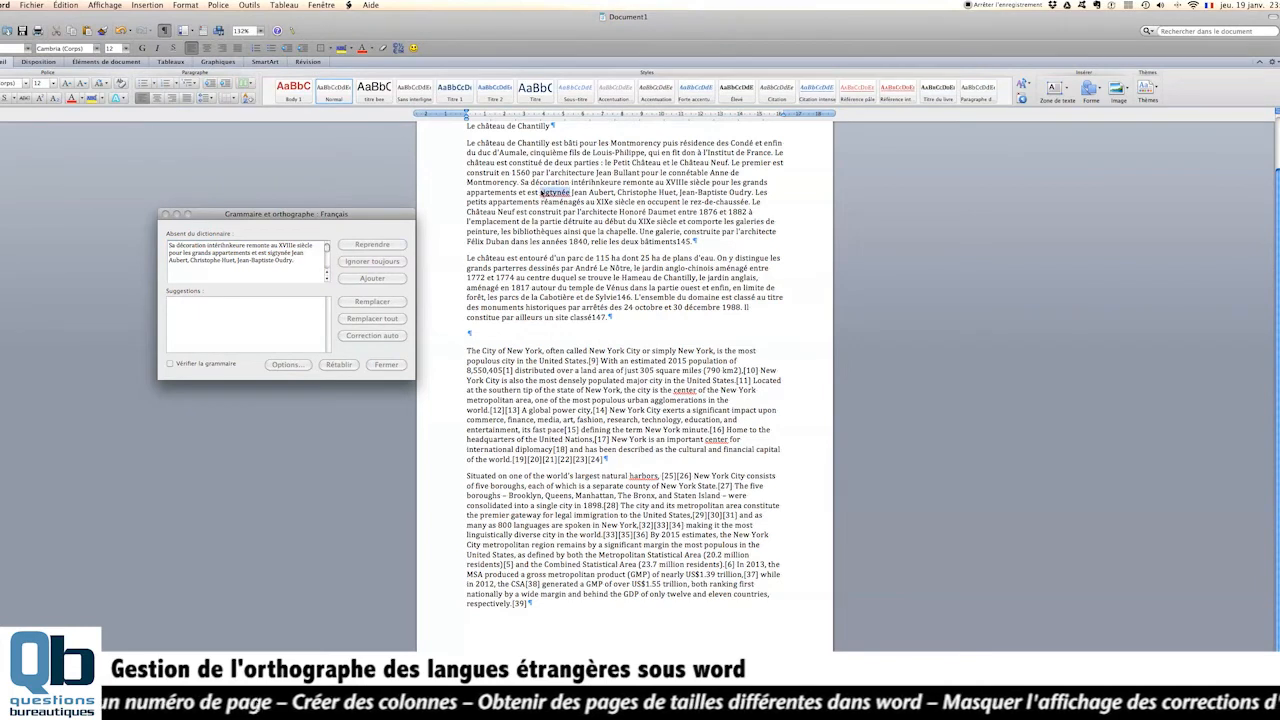
text(signé)
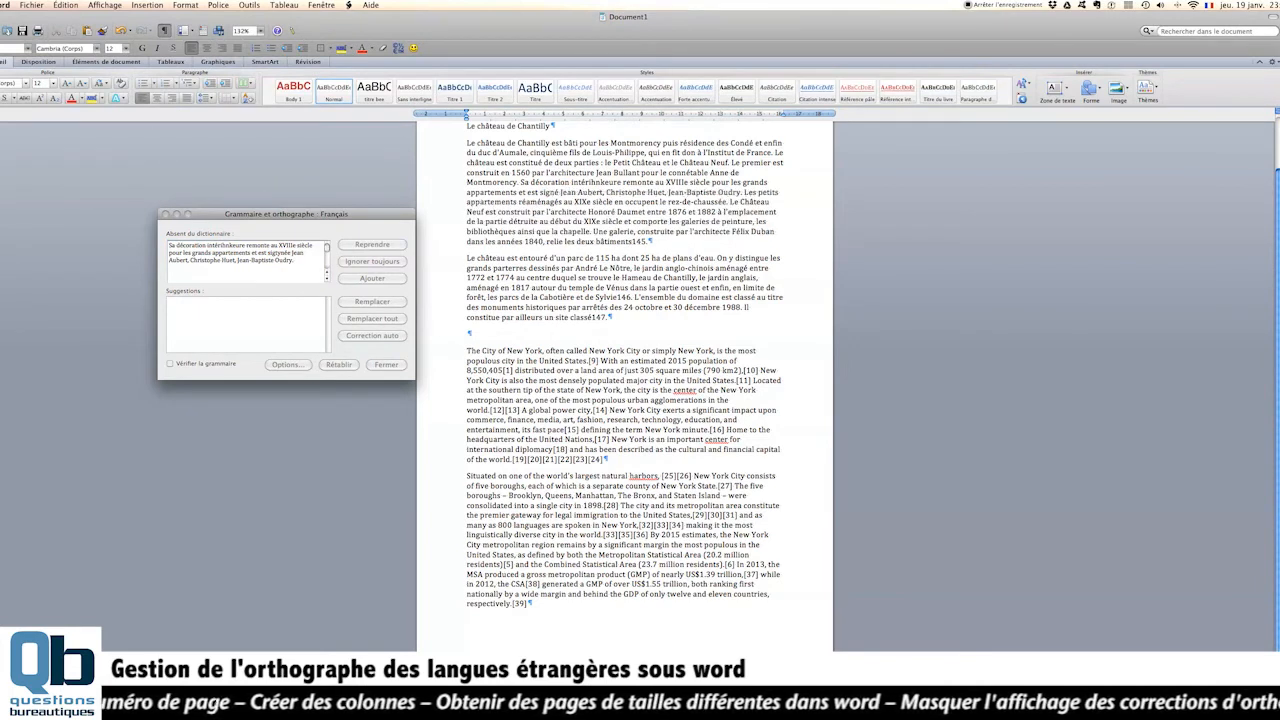
- Resume the spelling check, ignore all occurrences of "center" and the single "harbors" in the New York paragraphs, and finish the check
scroll(625, 380, up, 2)
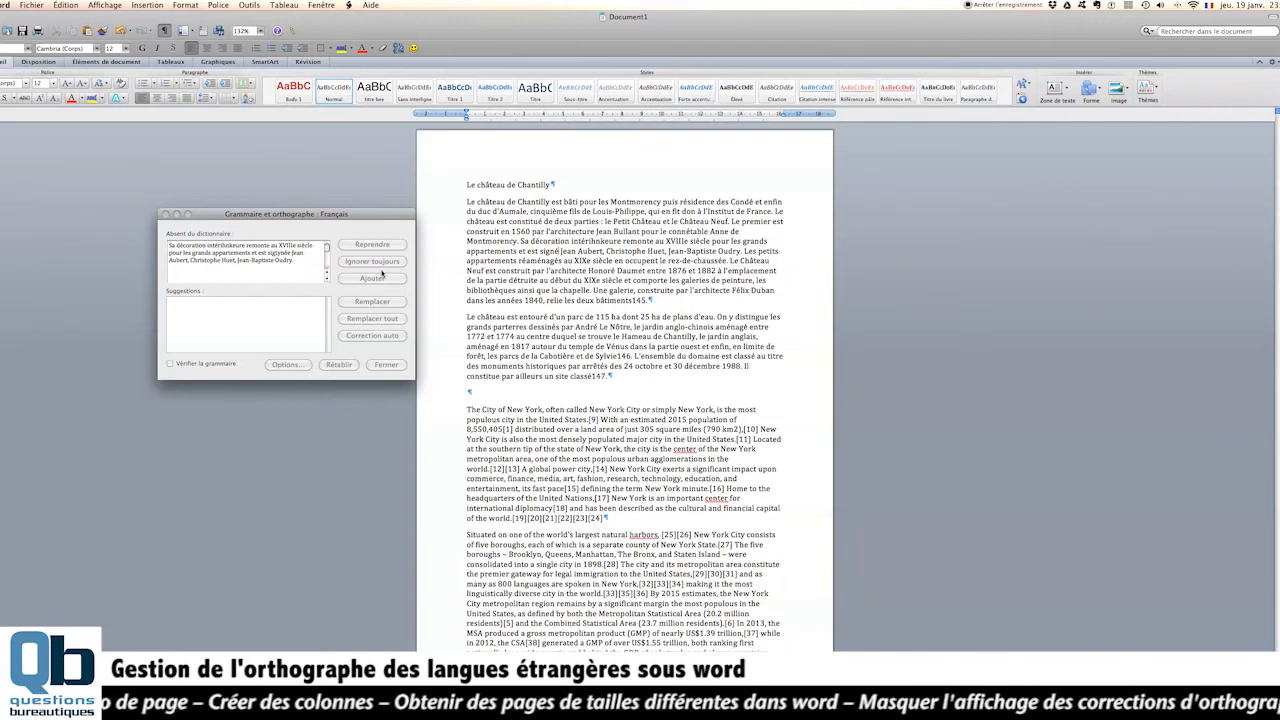
click(291, 311)
click(358, 246)
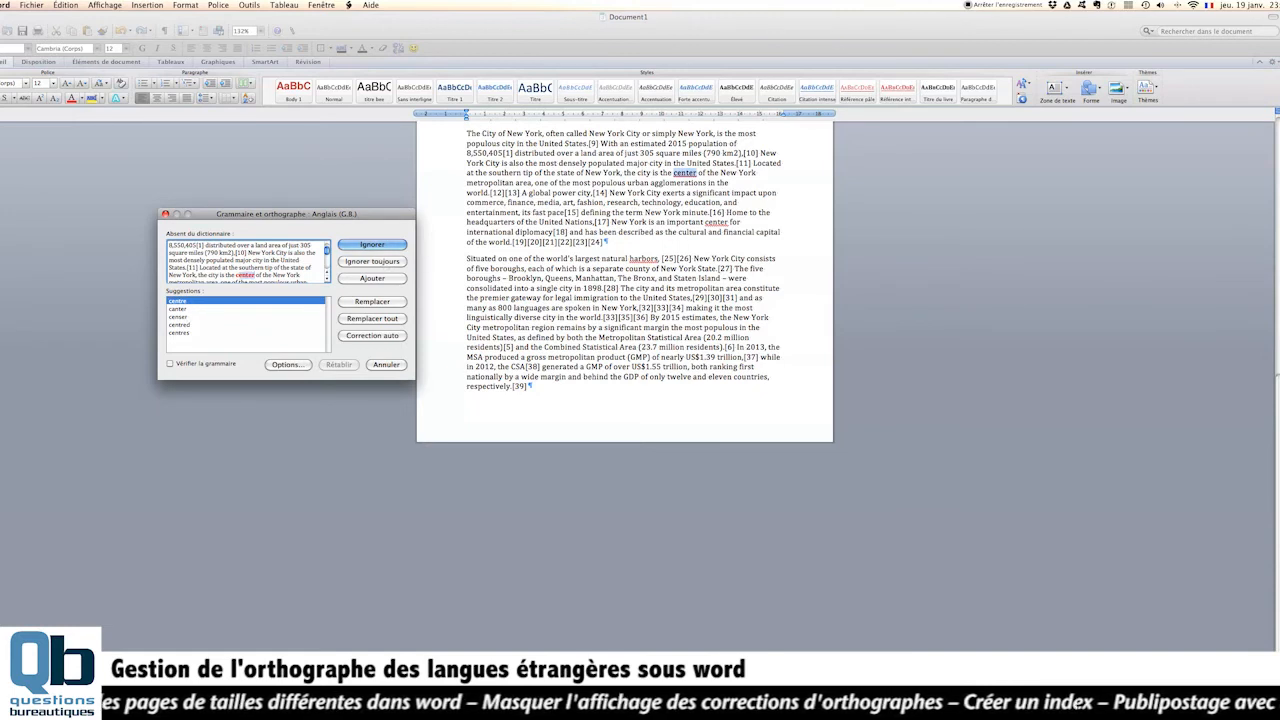
click(377, 264)
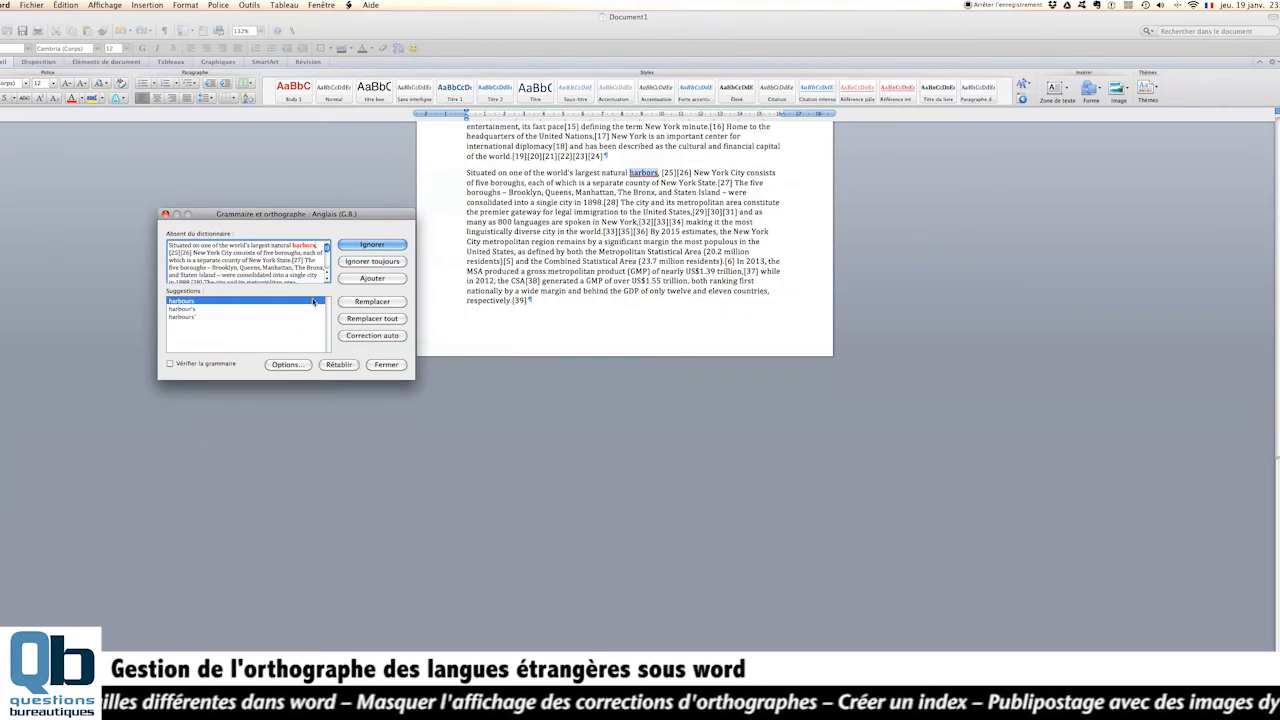
click(380, 248)
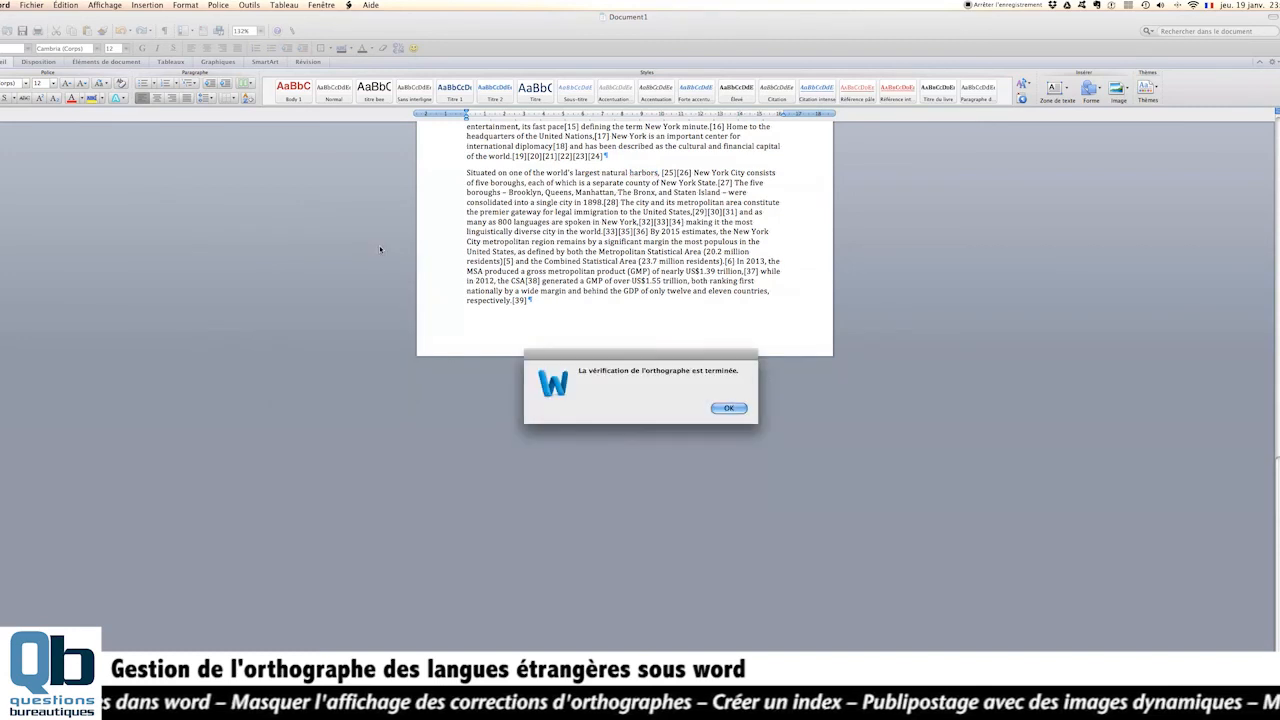
click(720, 411)
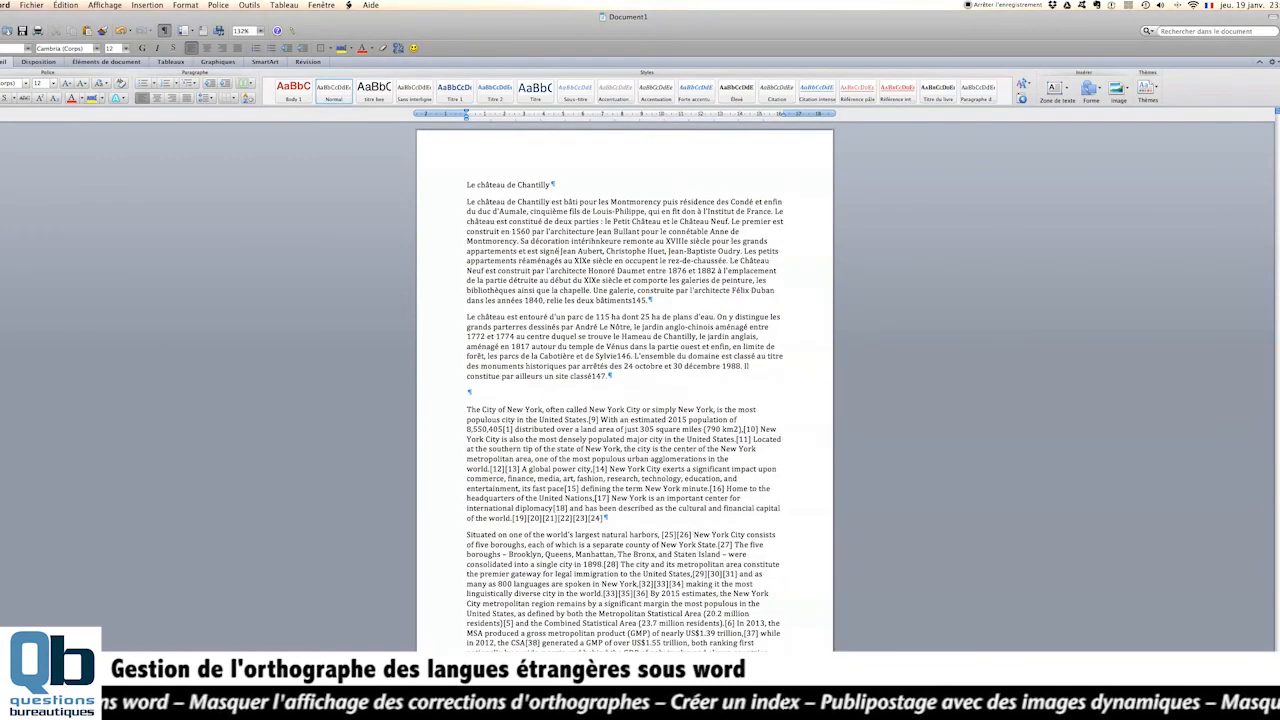